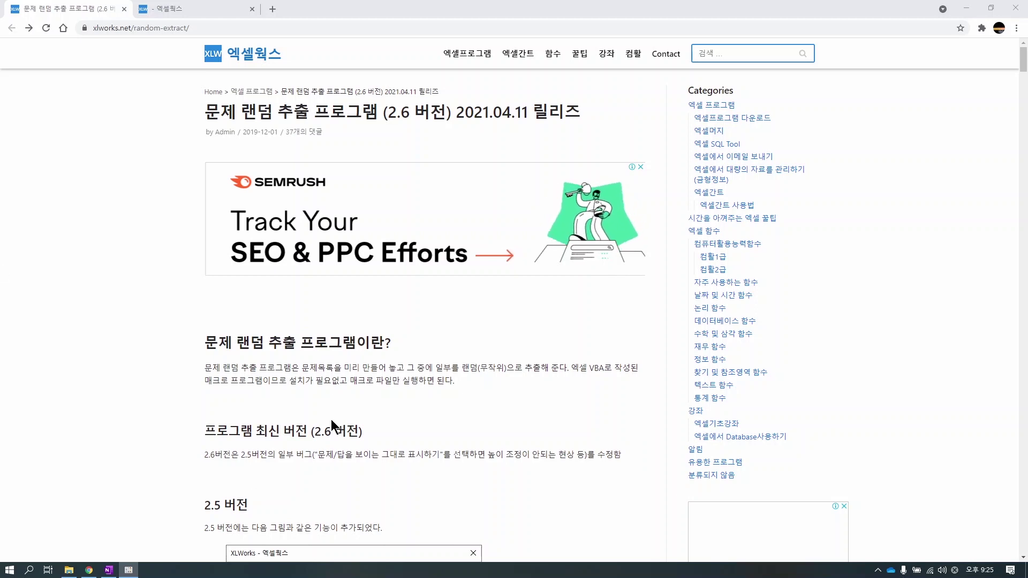
Read the page's notes on the features added in version 2.5 and the bug fix in version 2.6.
scroll(330, 420, down, 4)
scroll(336, 422, down, 2)
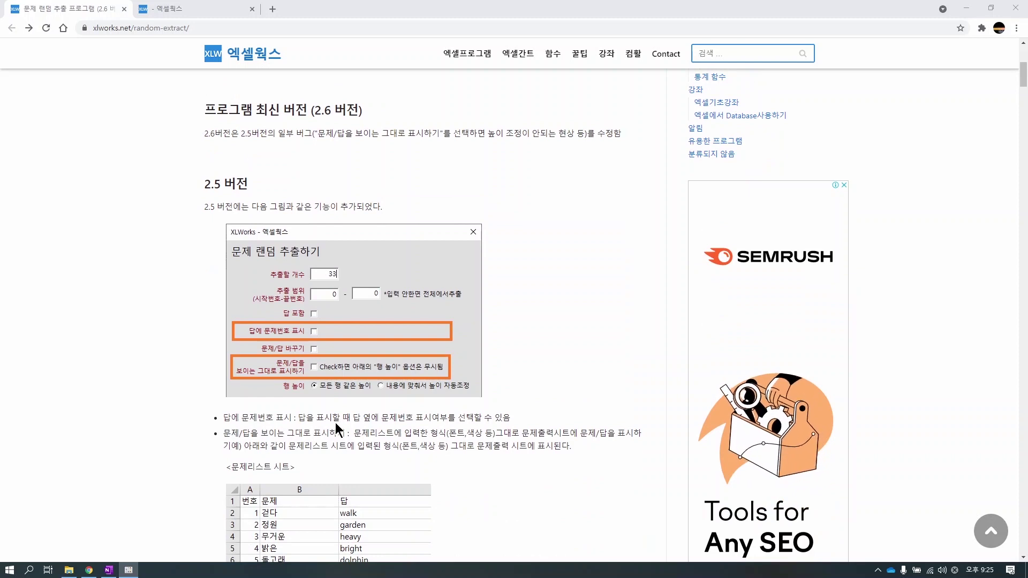
drag(215, 322, 250, 311)
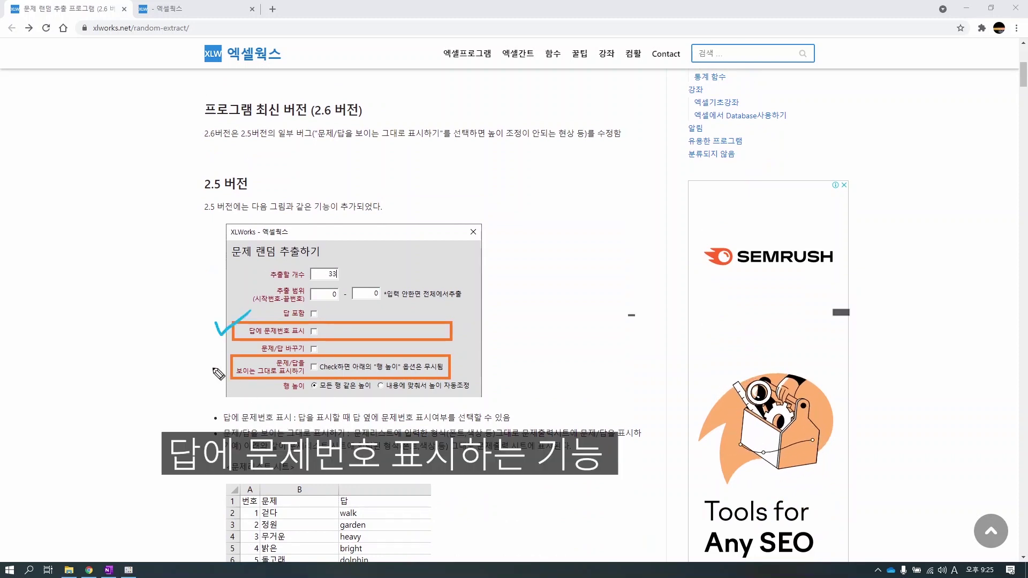
drag(214, 360, 244, 346)
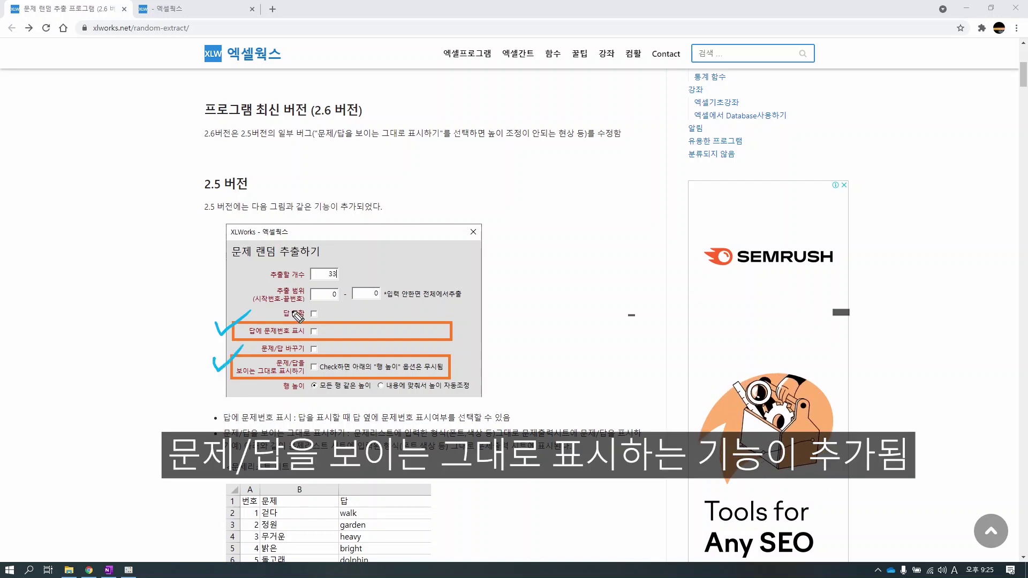
key(Escape)
scroll(294, 264, up, 2)
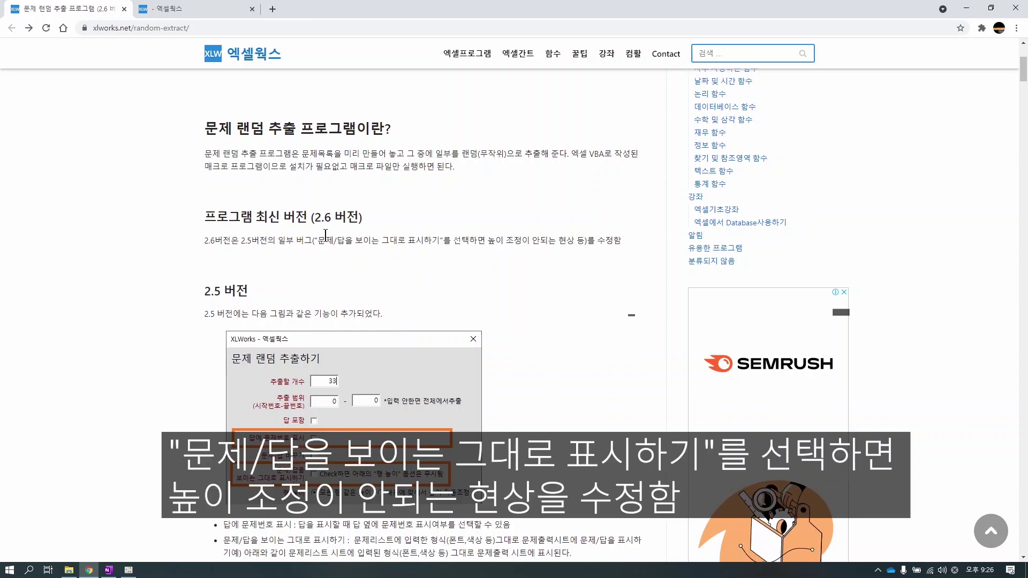
drag(318, 240, 488, 247)
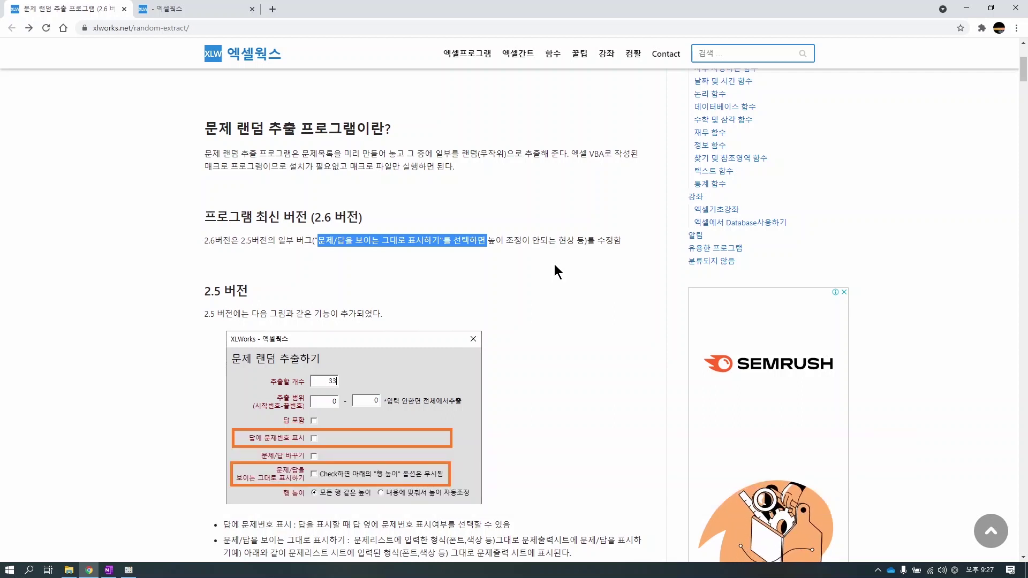
click(554, 265)
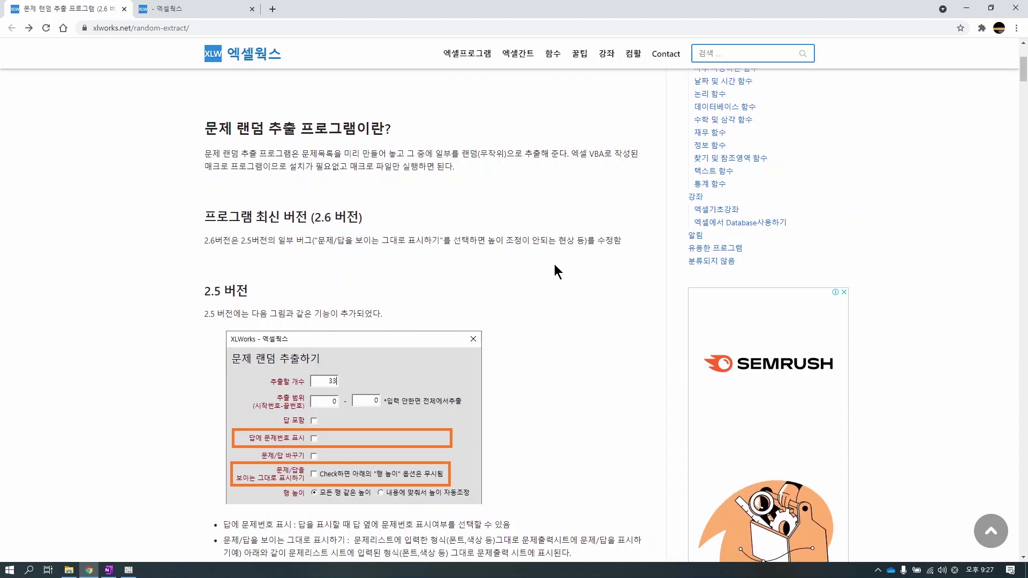
Select the full web address of the random question extraction page.
key(ctrl+l)
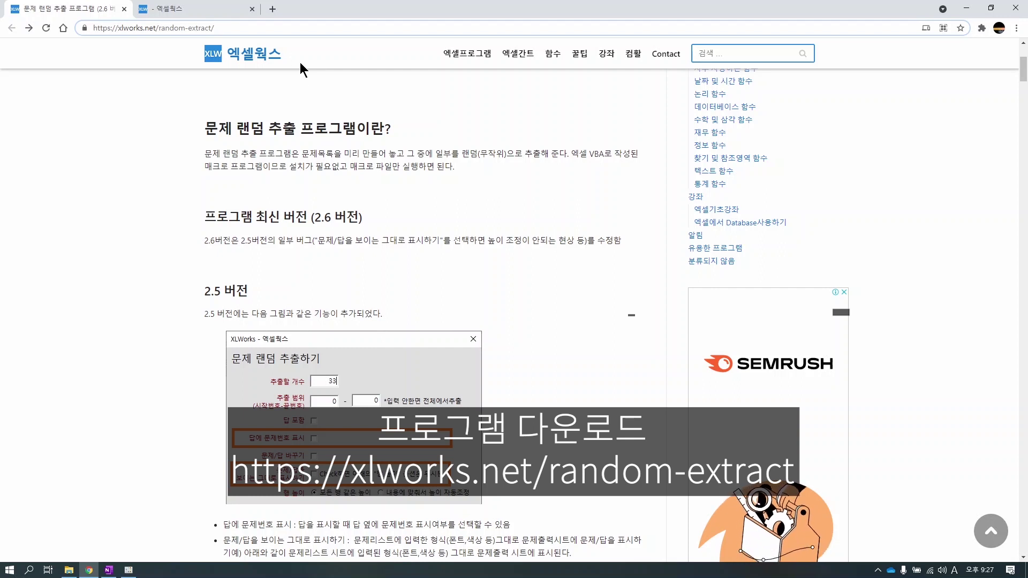
key(shift+Left)
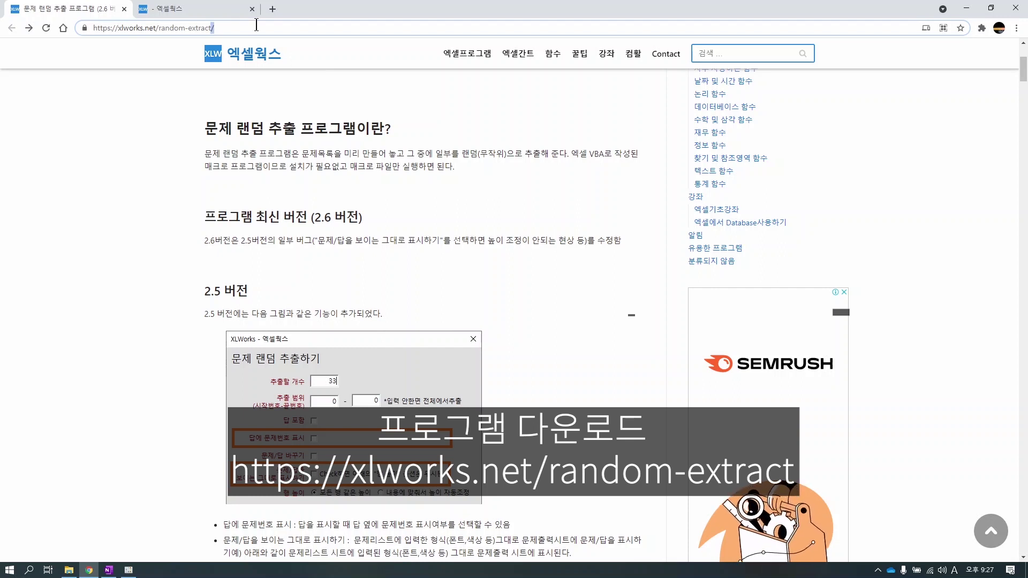
key(shift+Home)
Download 문제랜덤추출_20210411_Release_v2.6.0.zip from the page's 프로그램 다운로드 section and save it.
scroll(375, 105, down, 15)
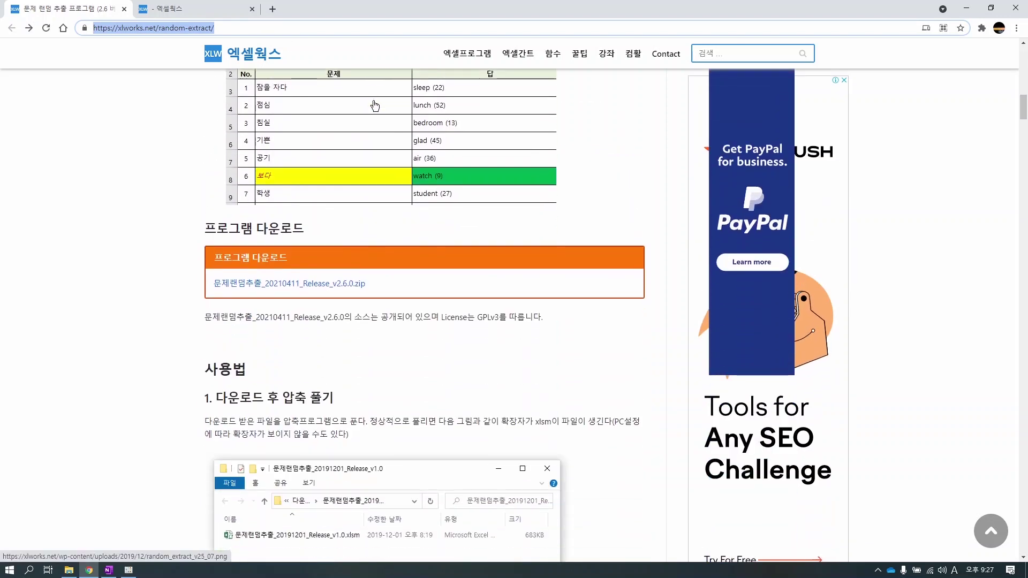
drag(202, 235, 363, 242)
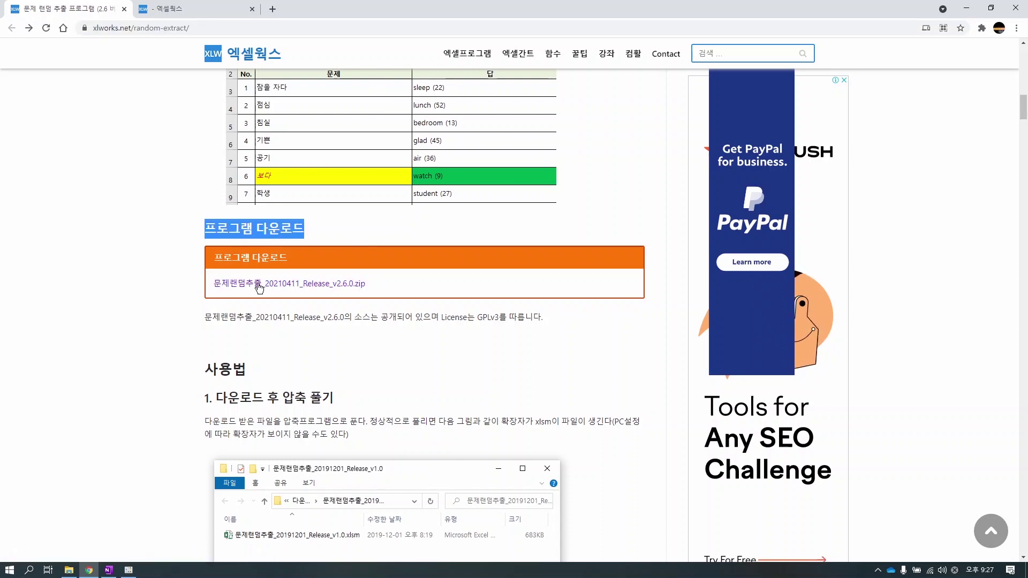
click(243, 284)
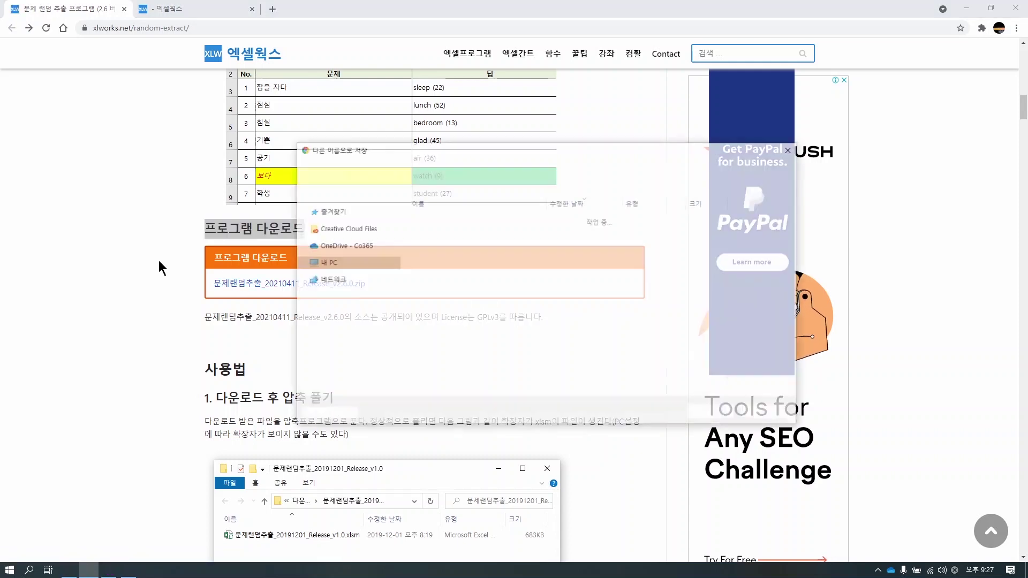
click(710, 412)
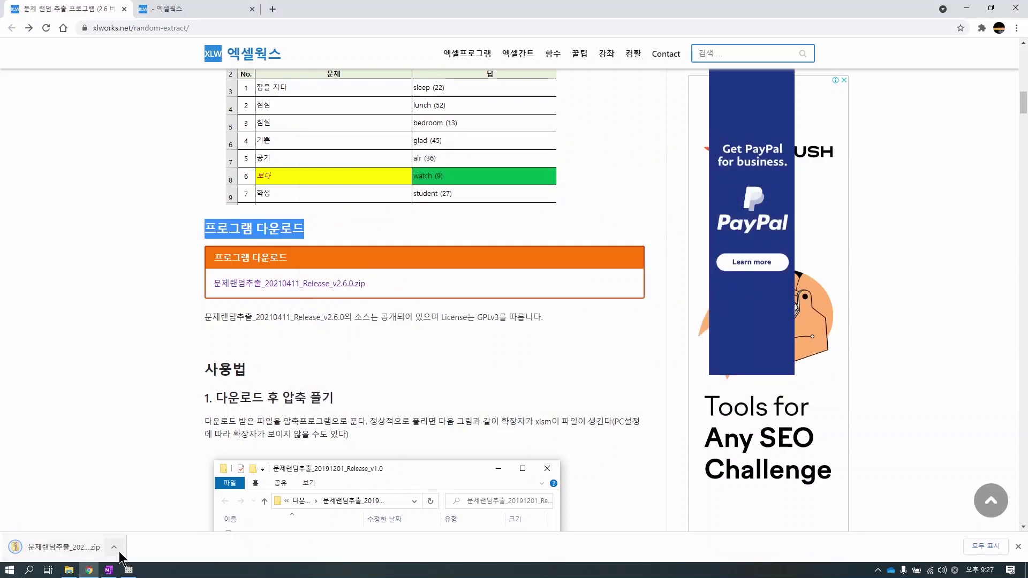
Show the downloaded zip in its folder and extract it to the suggested 문제랜덤추출_20210411_Release_v2.6.0 folder.
click(115, 549)
click(138, 511)
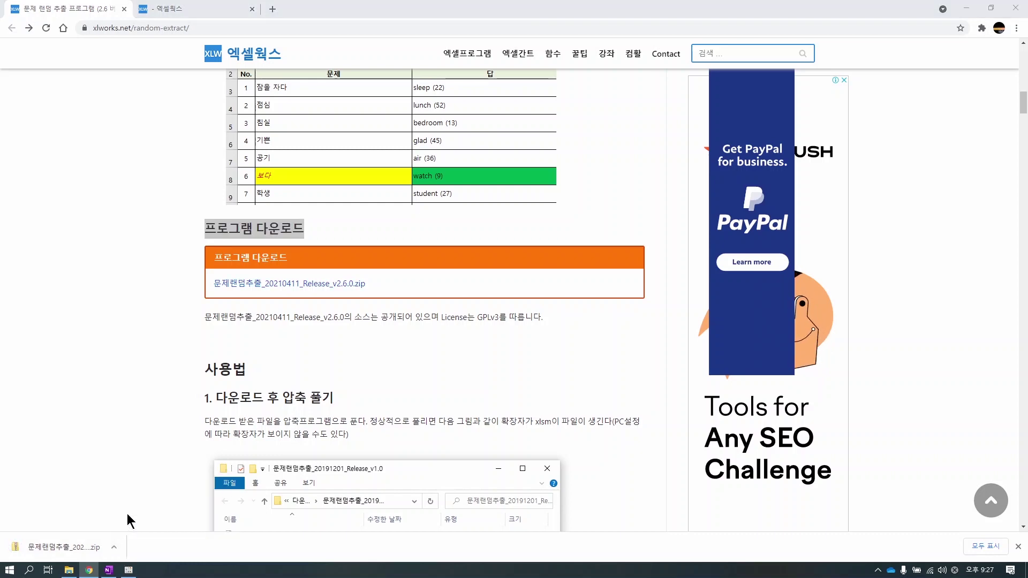
right_click(303, 137)
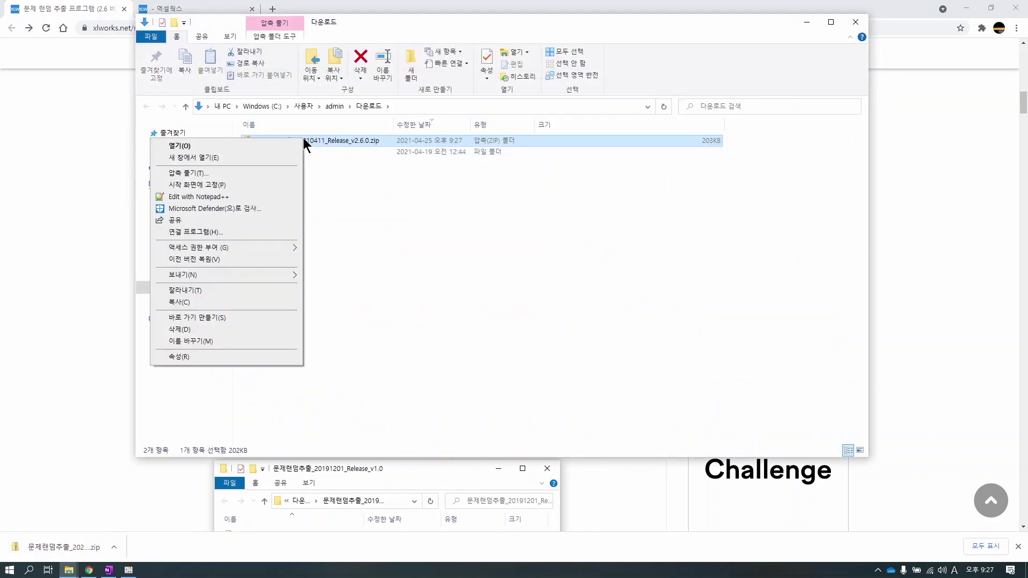
click(246, 166)
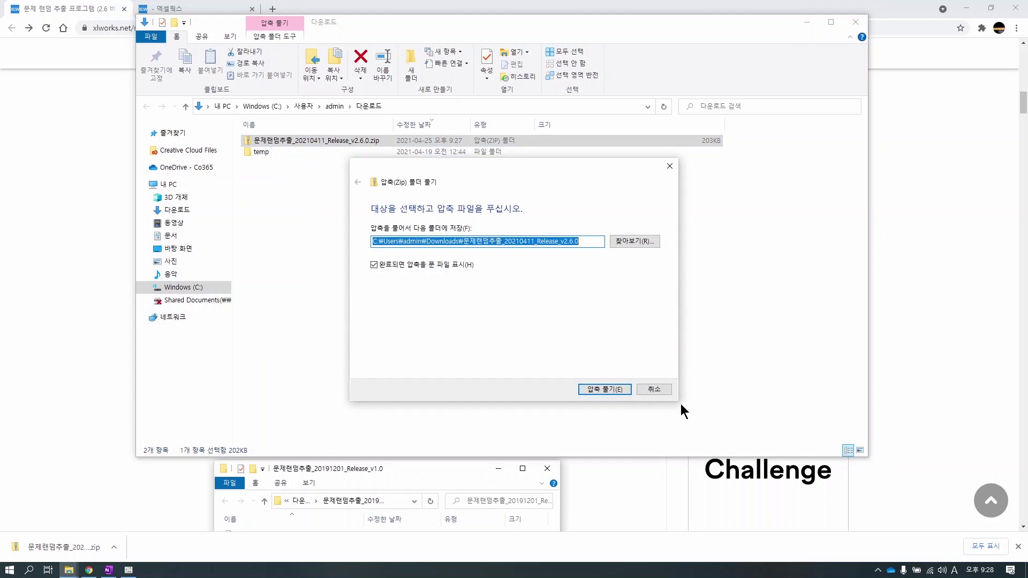
click(619, 390)
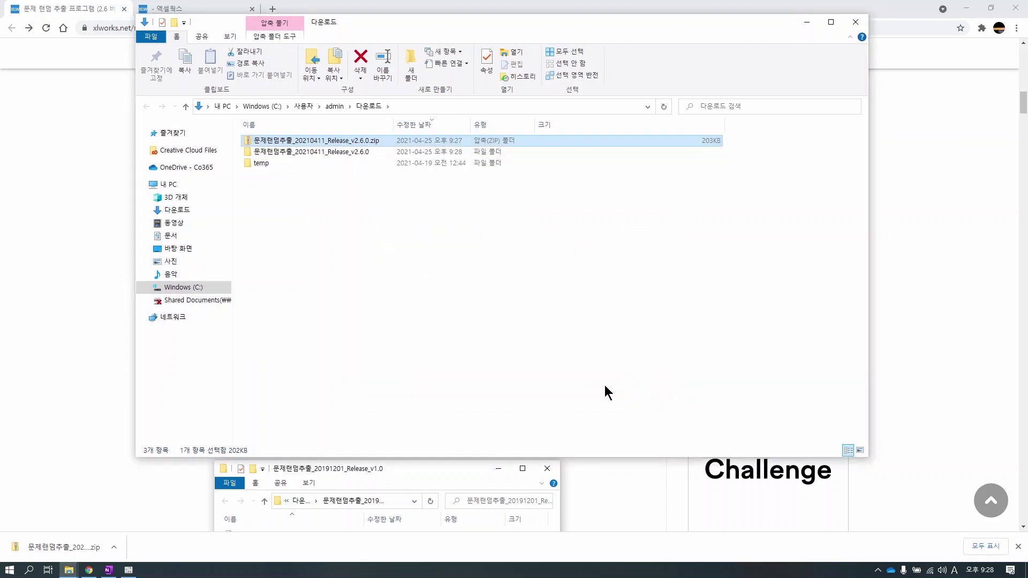
Open the extracted 문제랜덤추출_20210411_Release_v2.6.0.xlsm in Excel and enable both editing and macro content.
drag(393, 138, 470, 138)
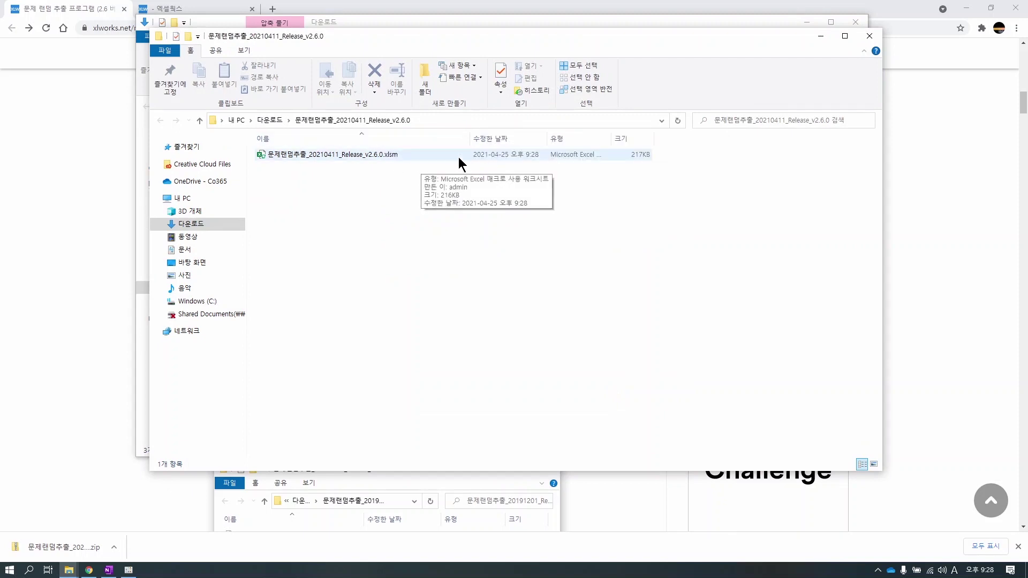
double_click(326, 156)
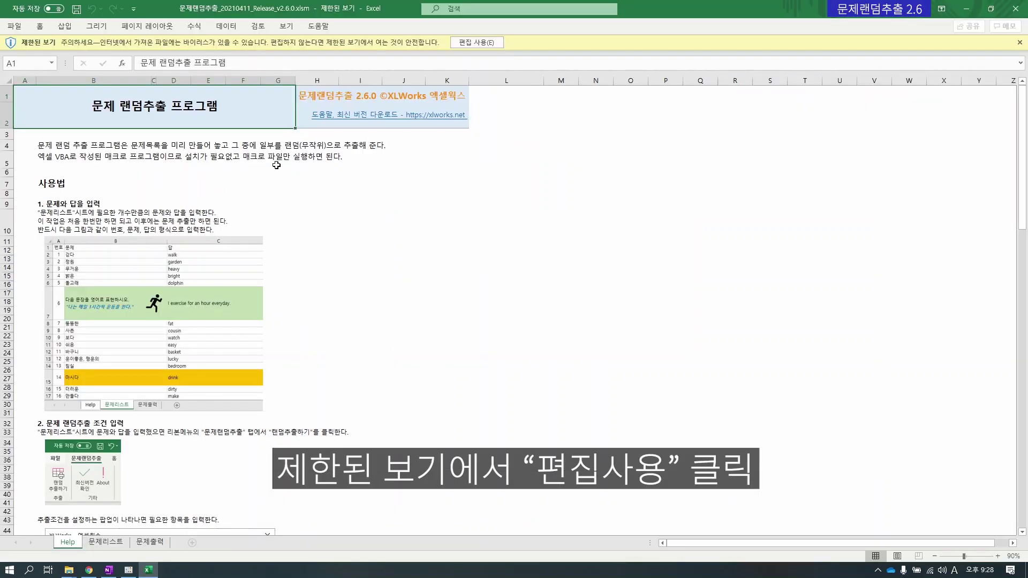
click(477, 44)
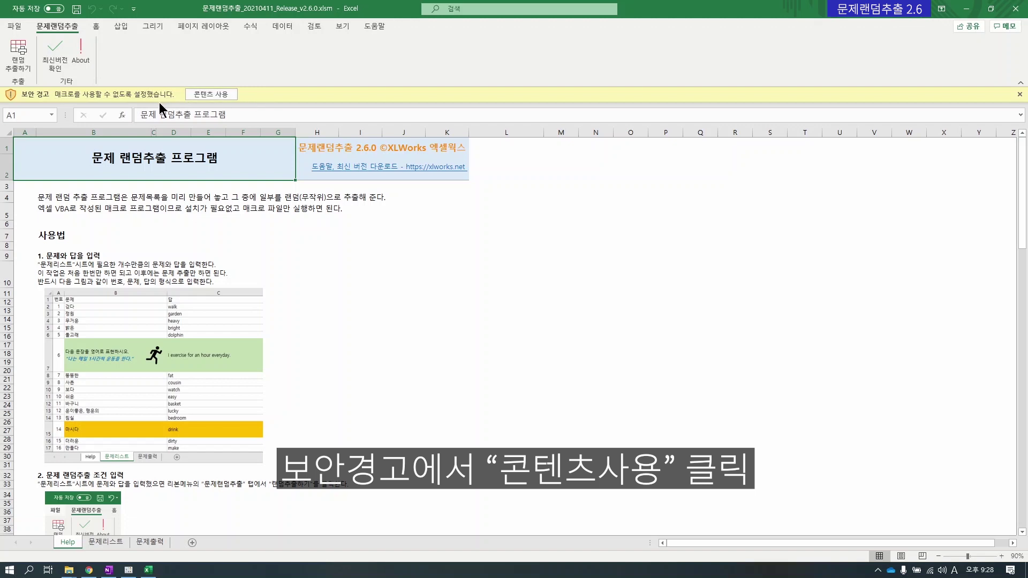
click(217, 96)
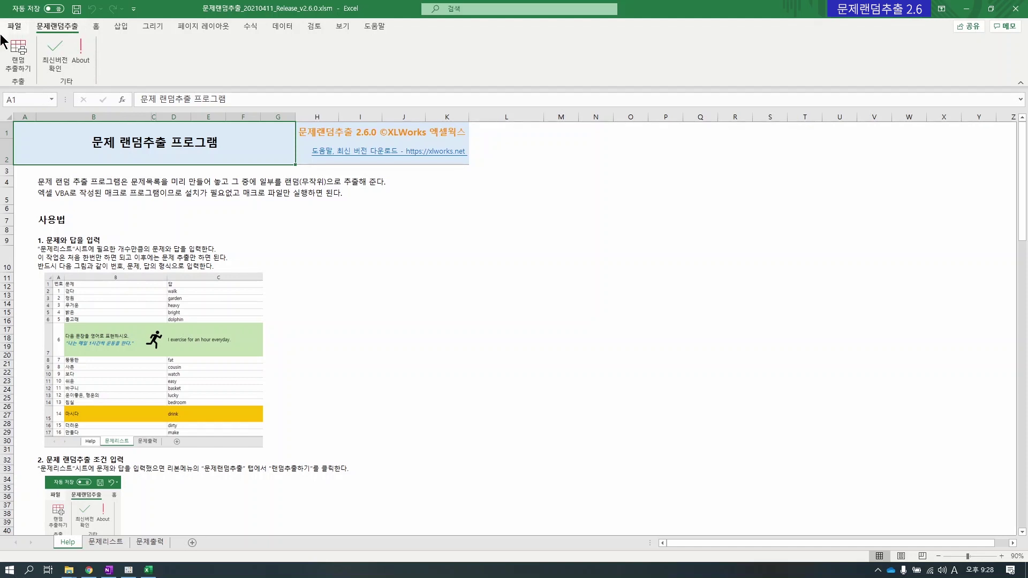
Look over the 문제랜덤추출 commands and read the usage instructions on the Help sheet.
click(97, 27)
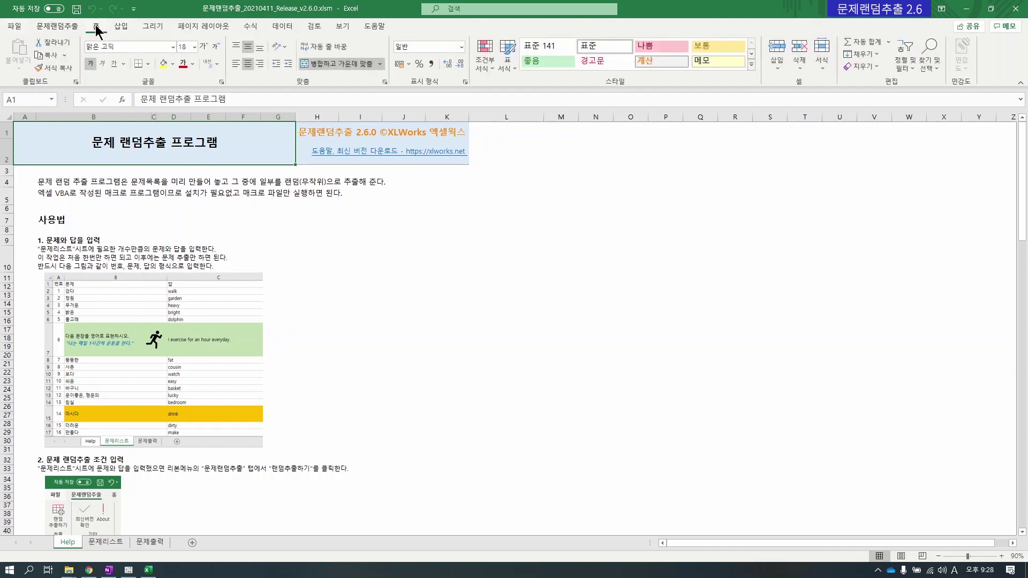
click(74, 27)
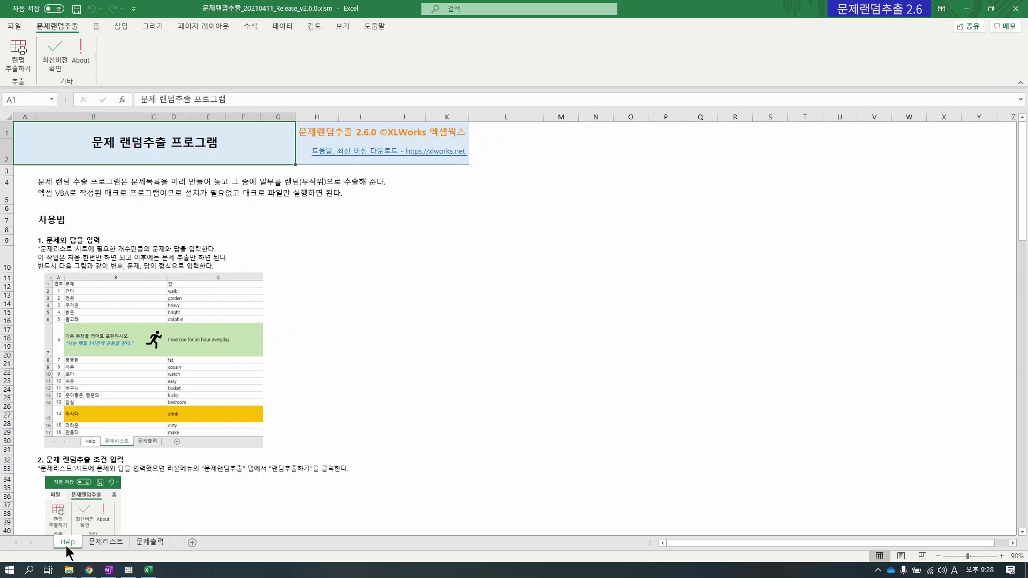
click(324, 250)
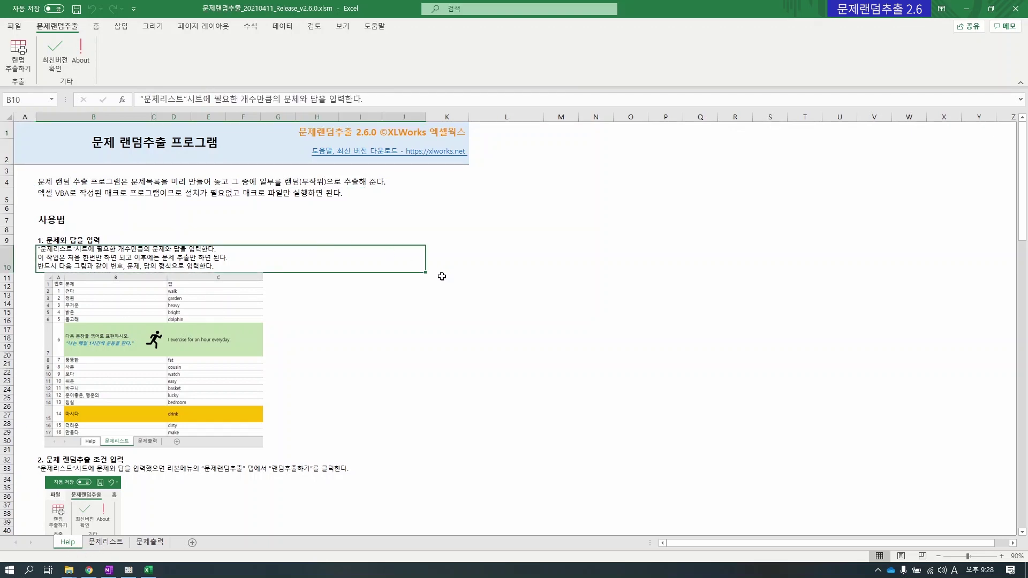
scroll(411, 293, down, 6)
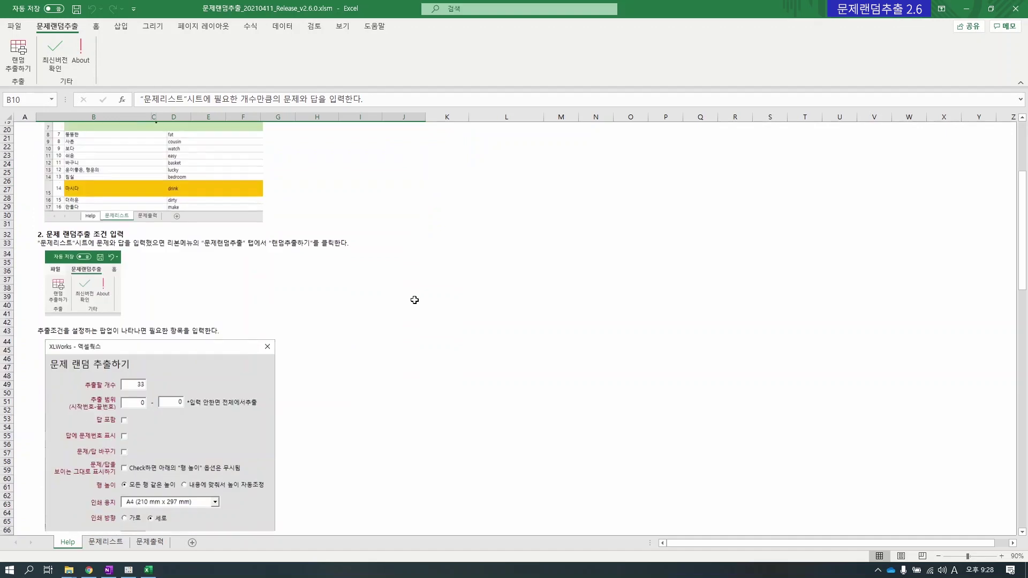
Examine the full question bank on the 문제리스트 sheet and the extracted questions on the 문제출력 sheet.
click(109, 543)
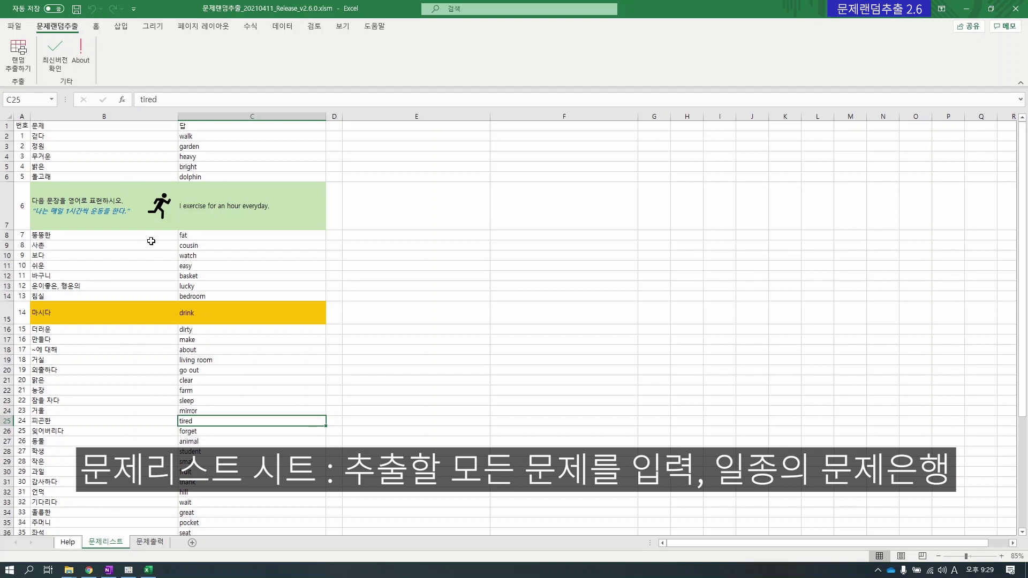
scroll(147, 285, down, 7)
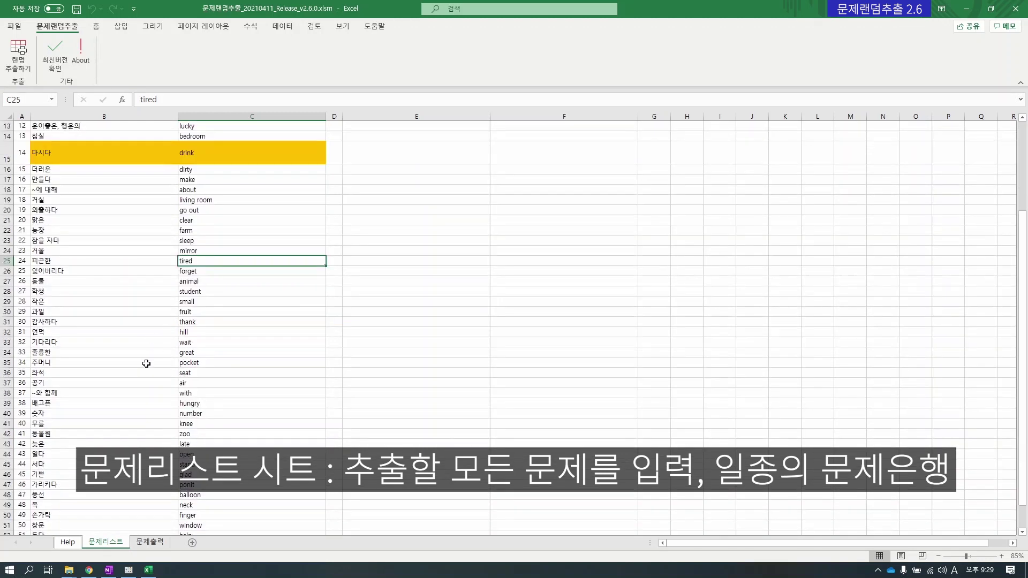
click(24, 474)
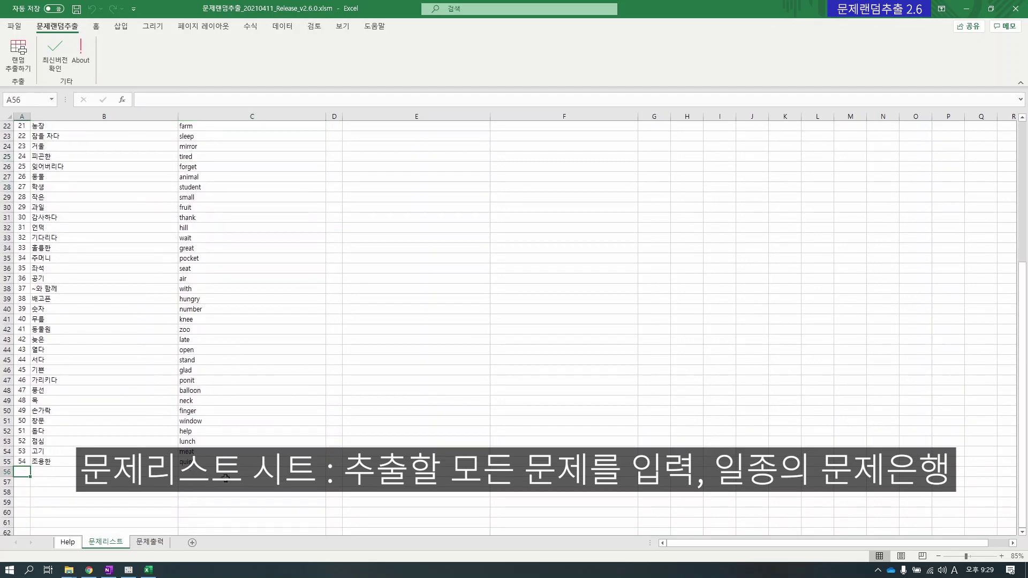
scroll(230, 476, down, 3)
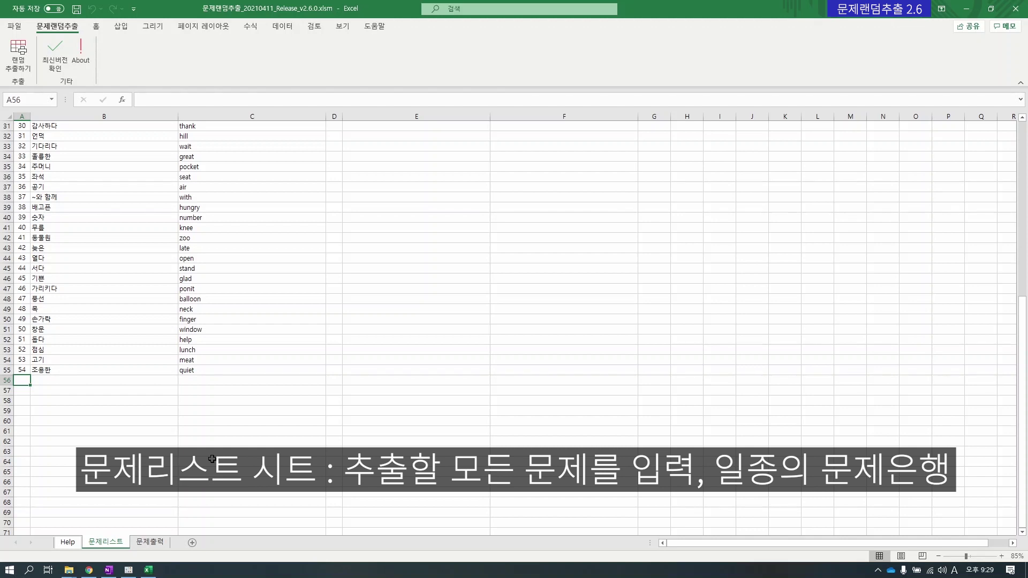
scroll(212, 459, up, 10)
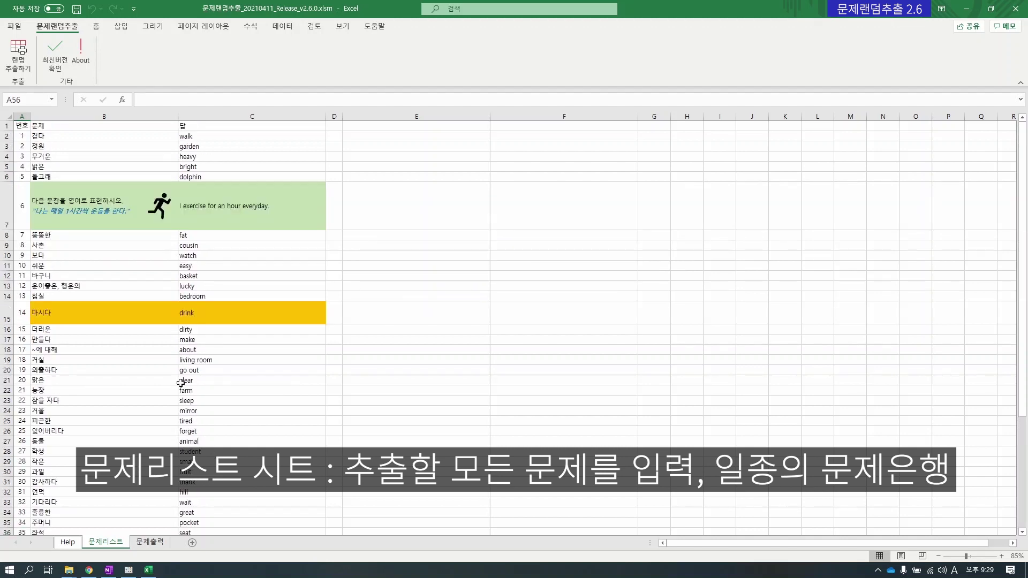
click(151, 542)
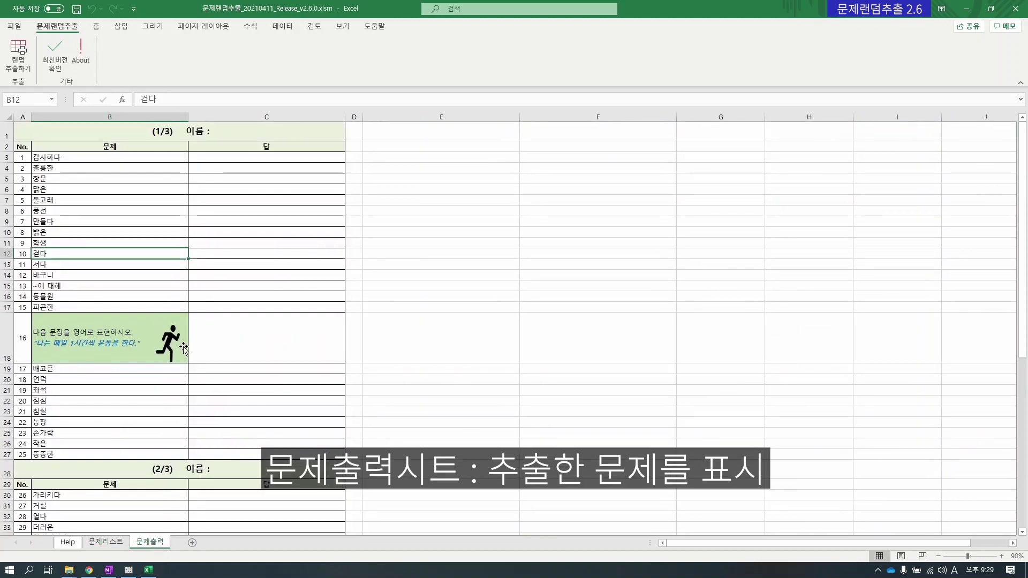
Start the random extraction from the 문제리스트 sheet and set the number of questions to extract to 30.
click(106, 542)
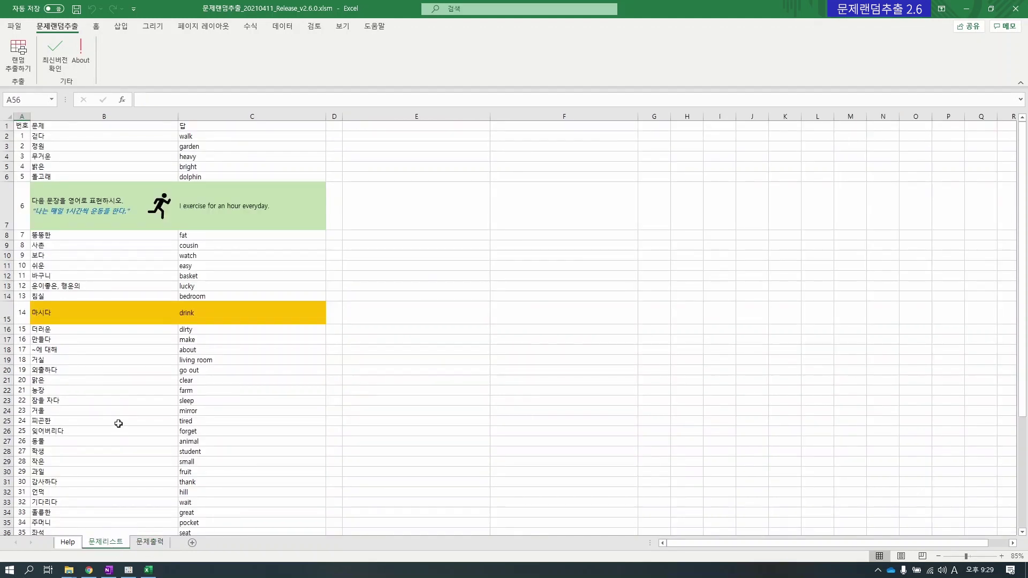
click(29, 68)
drag(378, 141, 339, 142)
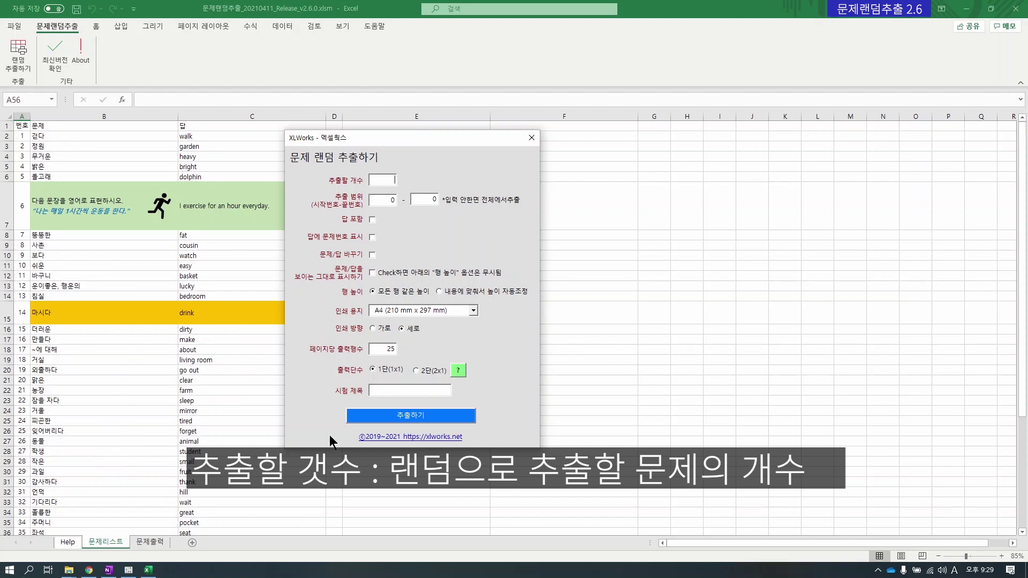
text(30)
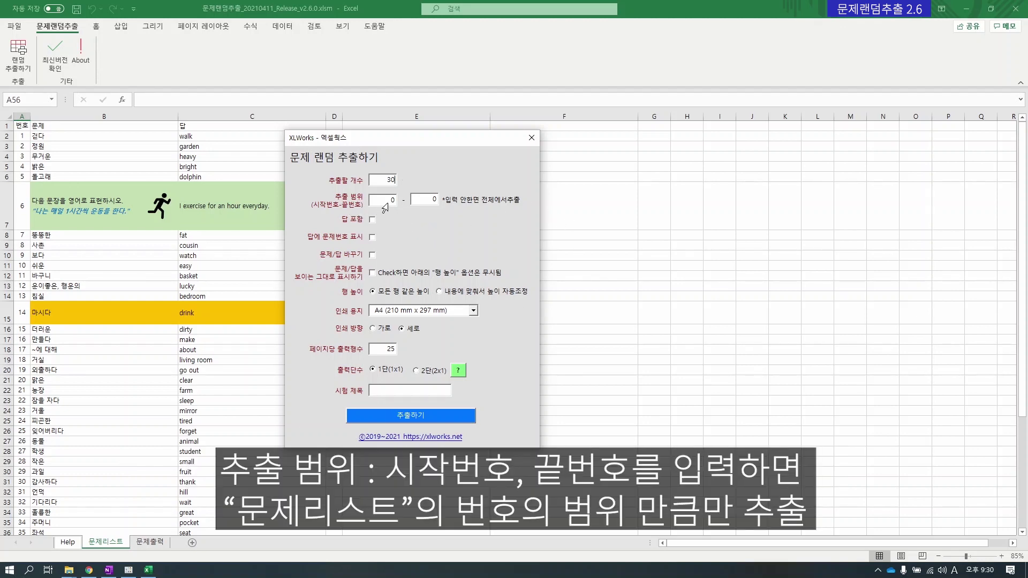
Limit the extraction range to questions 1 through 50 and extract them with answers included.
click(432, 201)
click(377, 203)
double_click(392, 200)
text(1)
double_click(420, 199)
text(5)
double_click(393, 200)
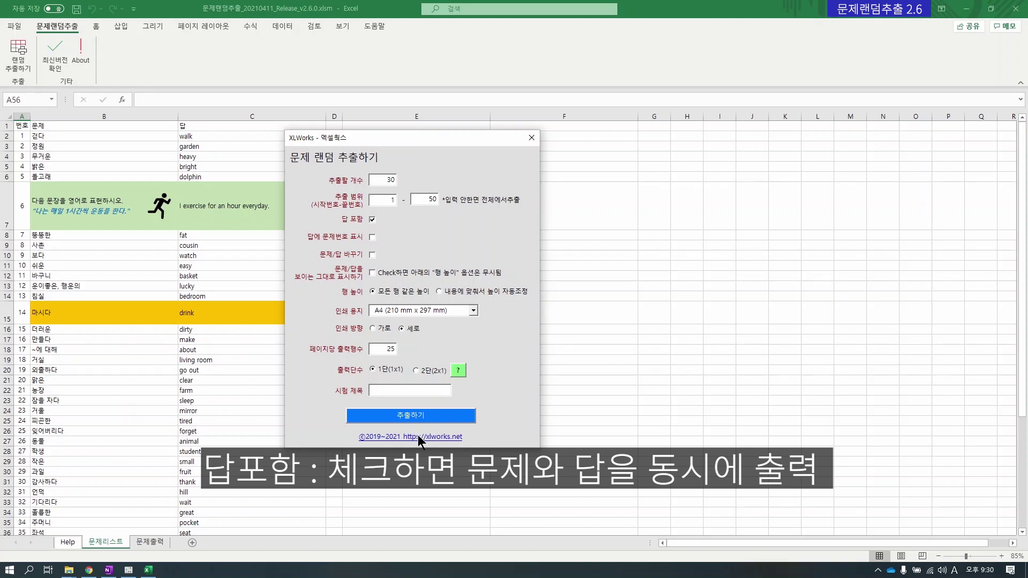
click(410, 415)
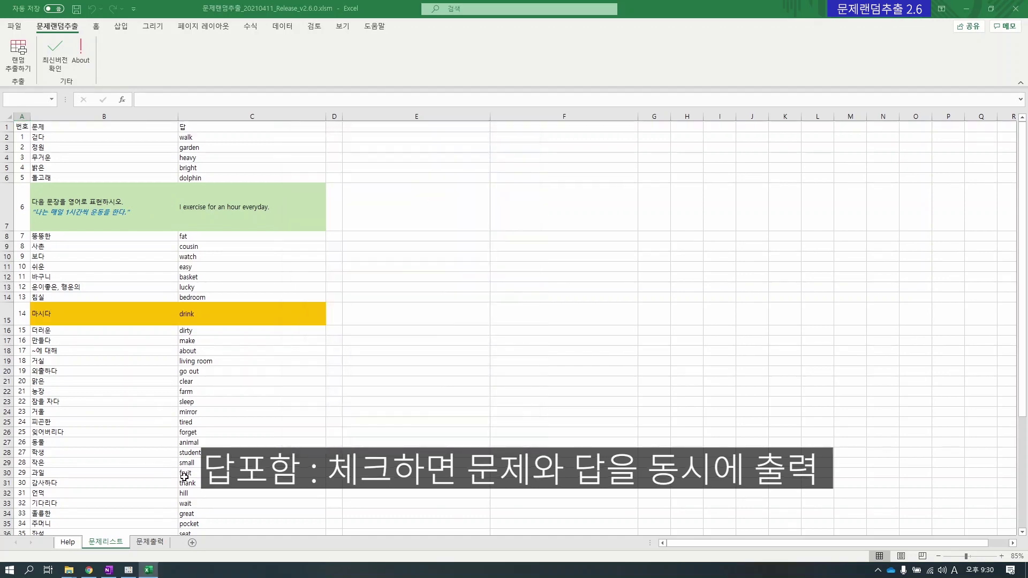
Extract 30 questions with answers and question numbers shown beside them, and check the numbers against the 문제리스트 sheet.
click(98, 161)
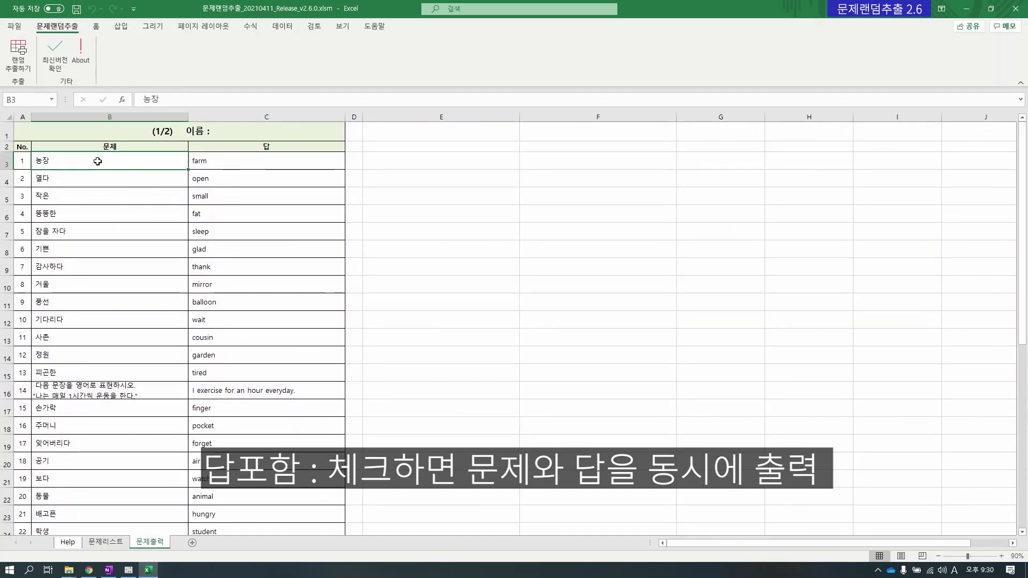
click(222, 161)
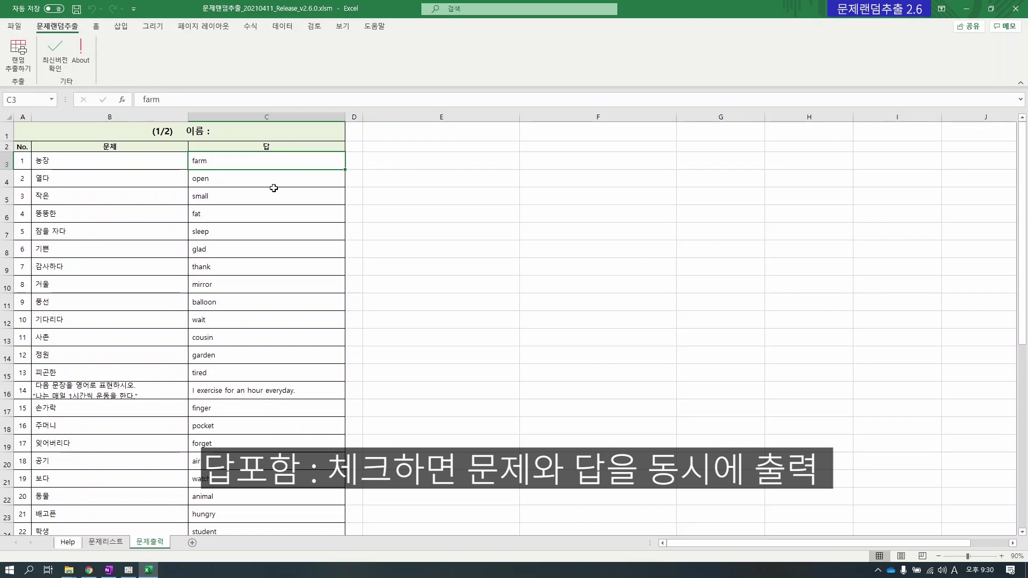
click(18, 64)
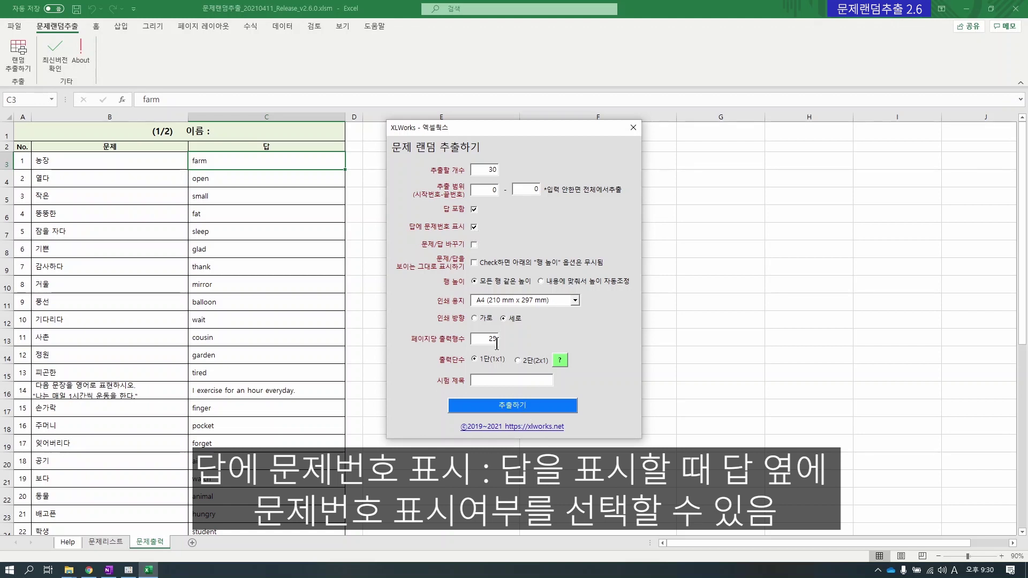
click(521, 410)
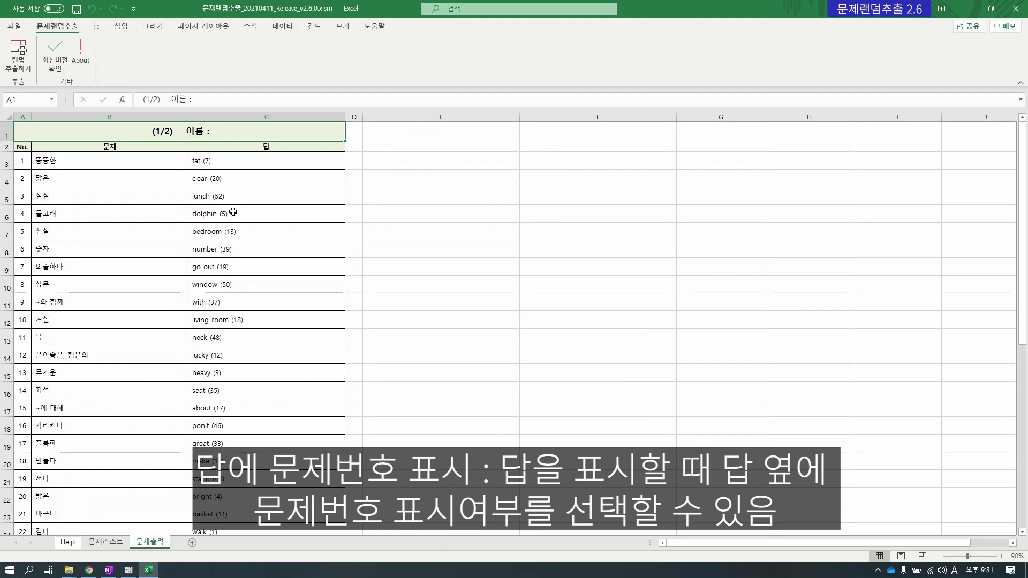
click(114, 542)
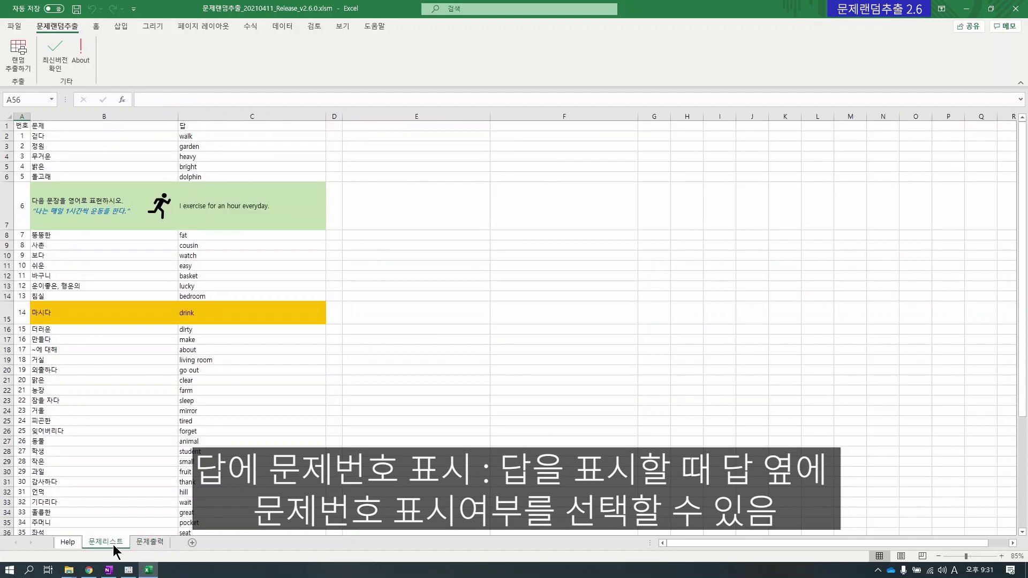
click(20, 381)
click(153, 543)
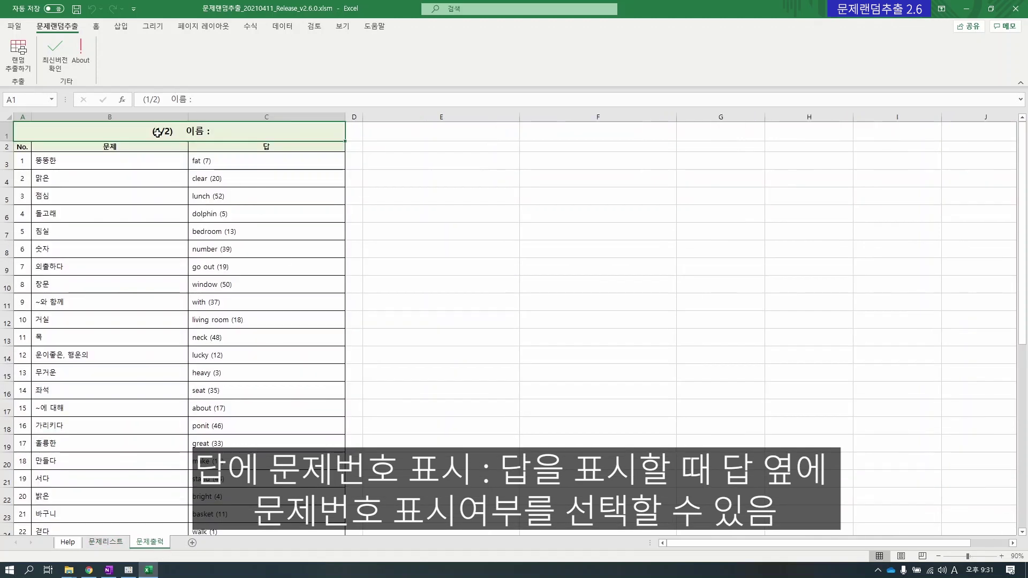
Extract 30 questions with answers, question numbers and the question/answer swap (문제/답 바꾸기) enabled, and check the first row.
click(18, 52)
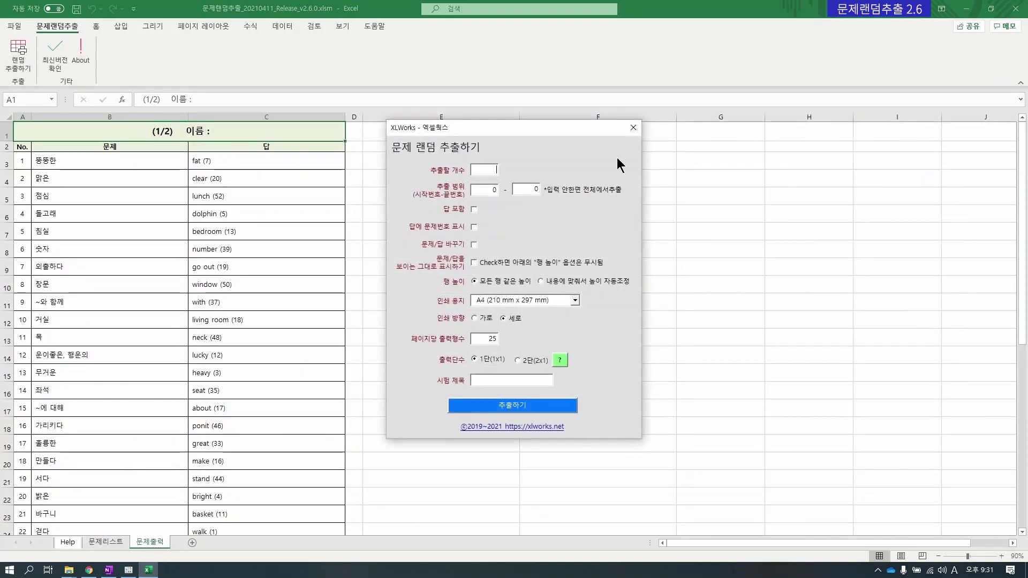
text(30)
click(474, 245)
click(512, 406)
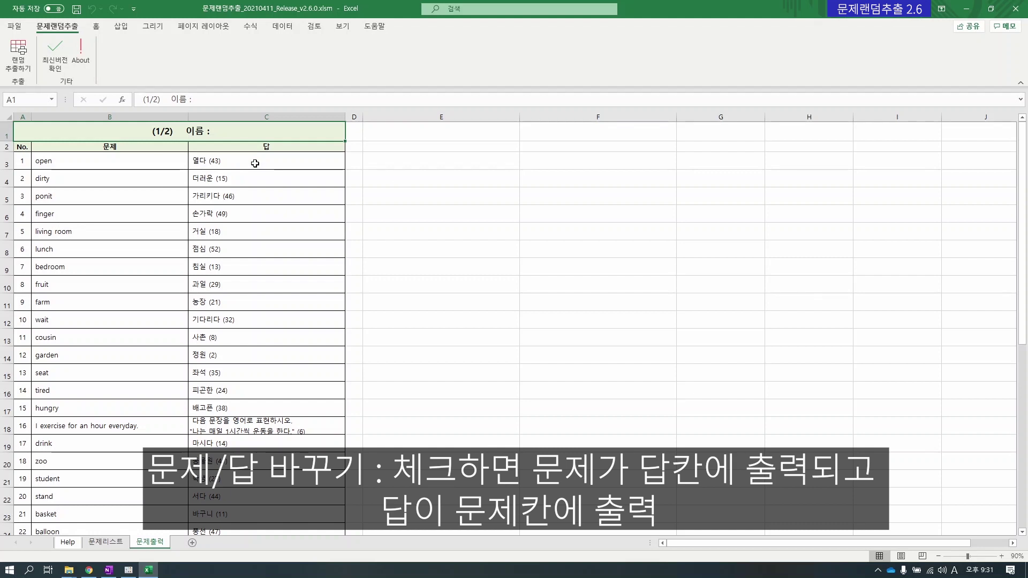
click(65, 165)
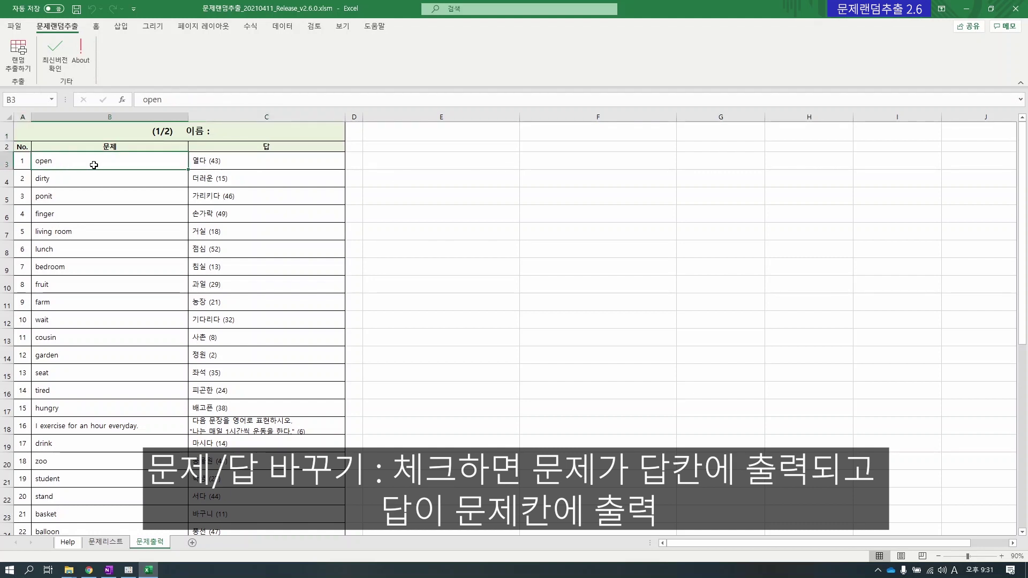
click(268, 160)
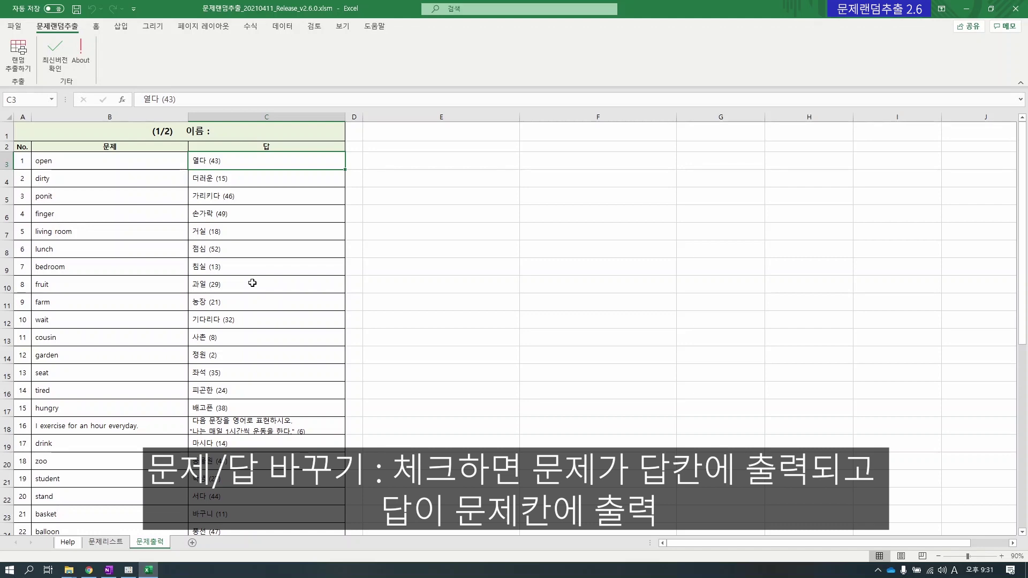
Extract 30 questions with questions and answers displayed exactly as formatted in the list (보이는 그대로 표시하기).
click(18, 49)
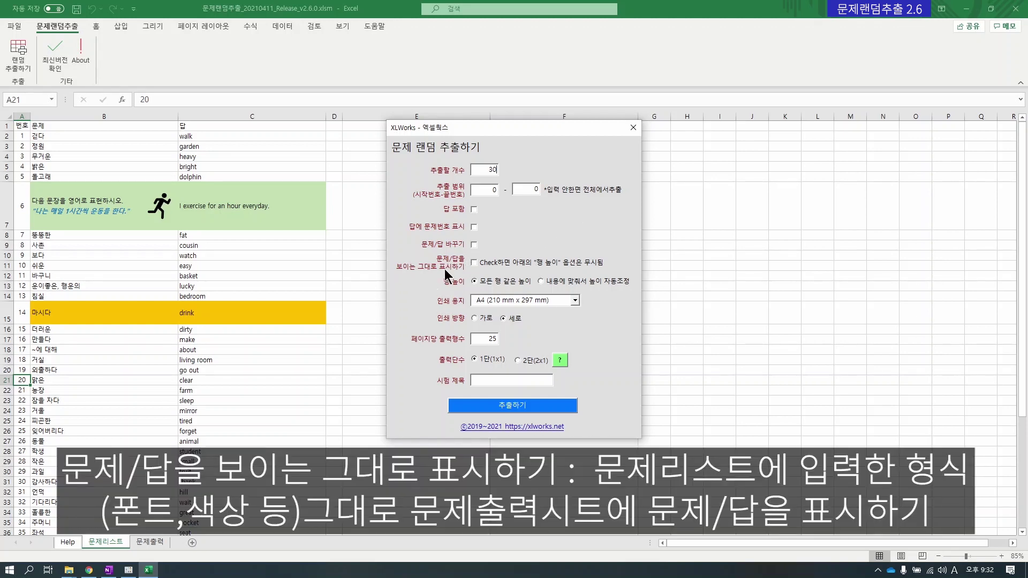
click(474, 262)
click(512, 406)
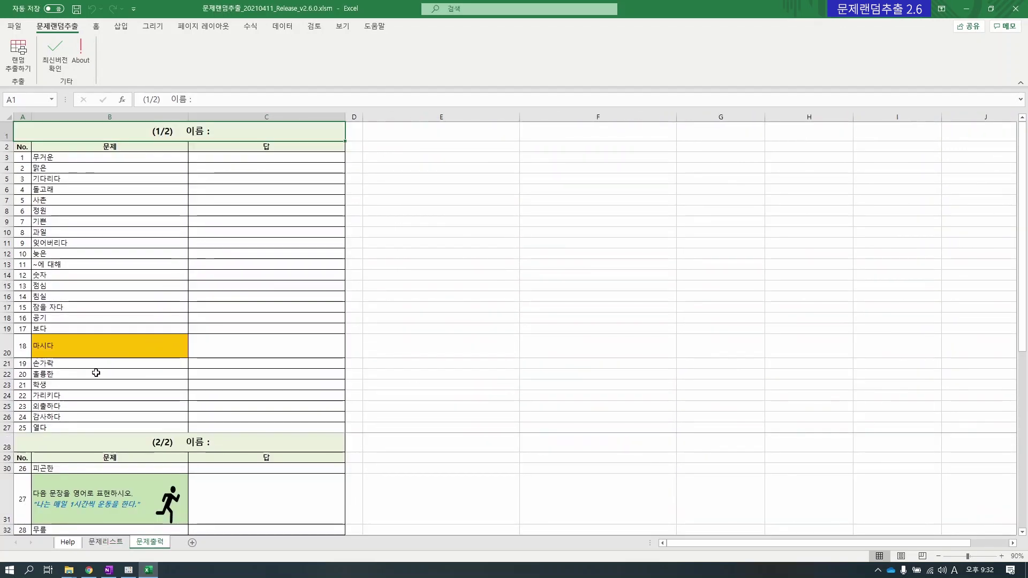
Compare the formatting of the 마시다 and sentence questions on the 문제출력 sheet with their originals on the 문제리스트 sheet.
click(67, 350)
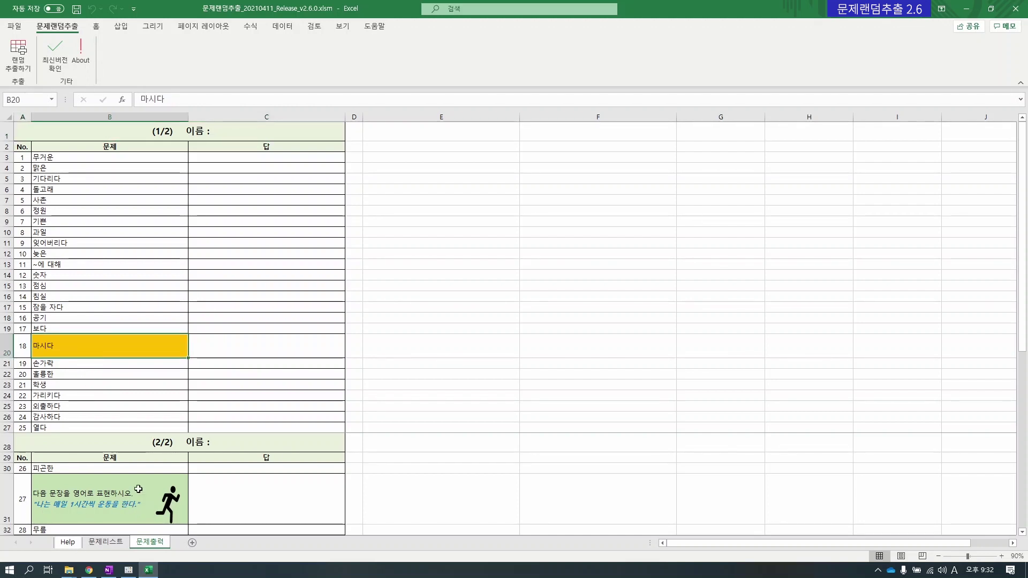
click(138, 490)
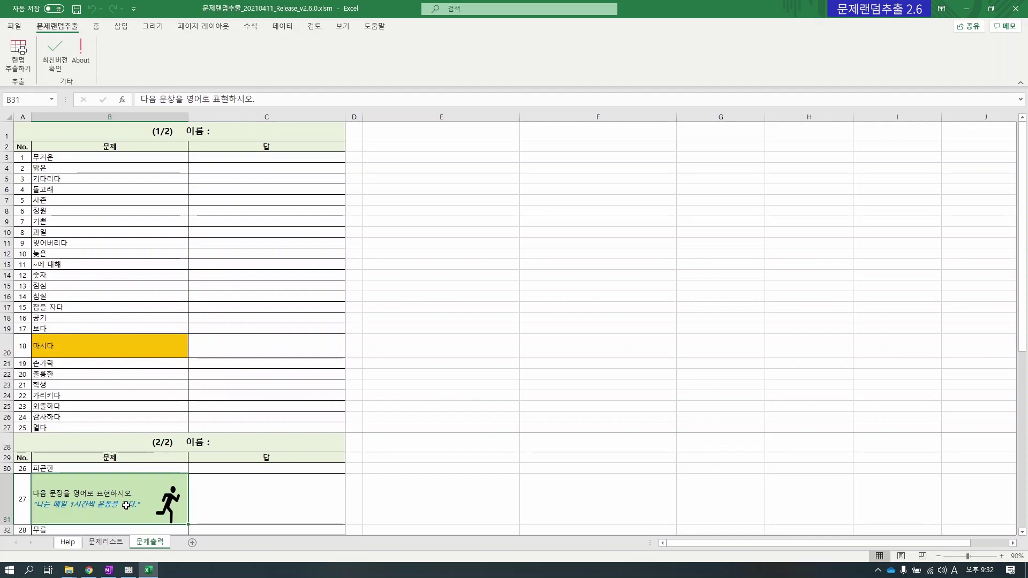
scroll(124, 503, down, 1)
click(104, 541)
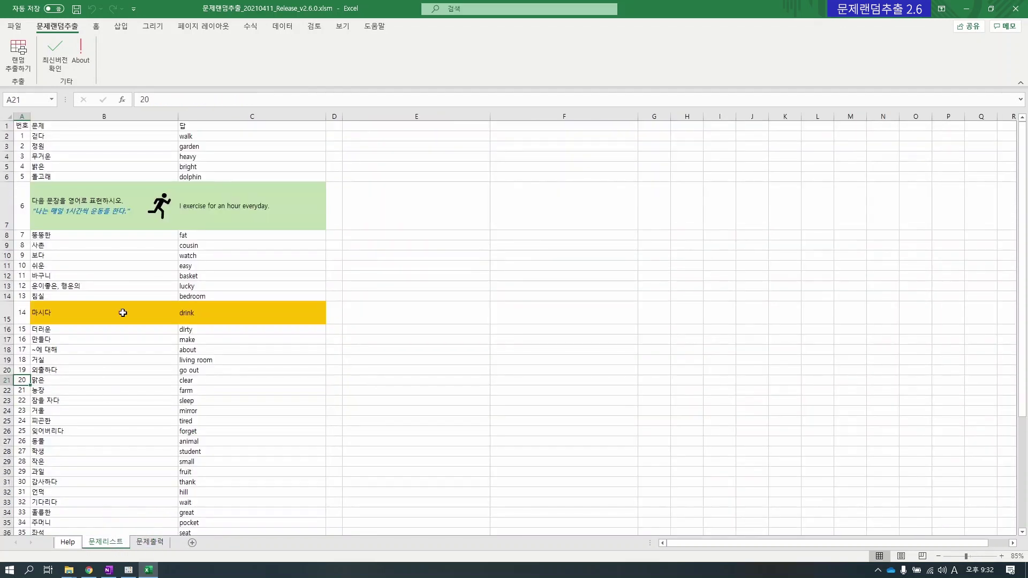
click(85, 209)
click(86, 313)
click(97, 228)
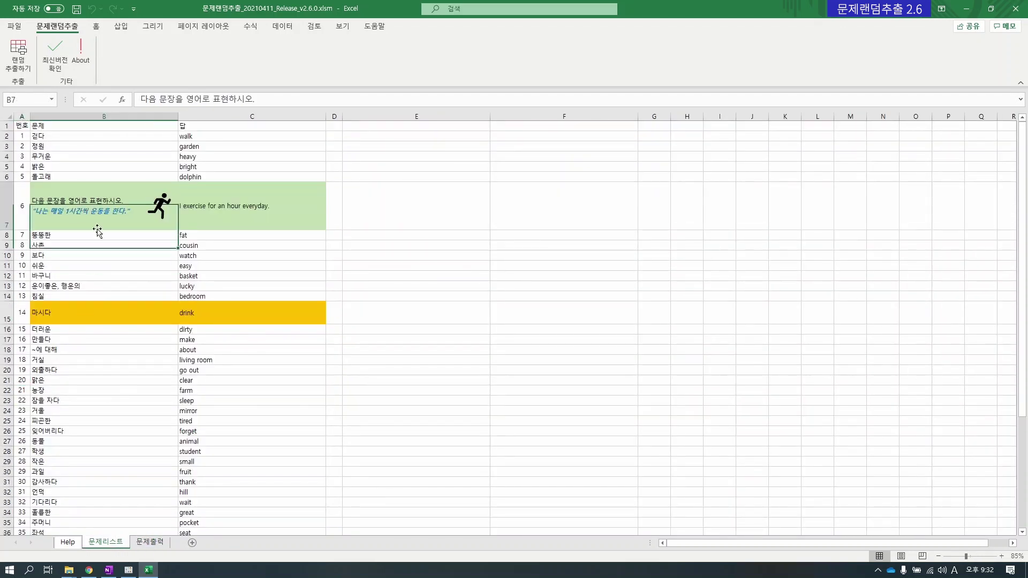
click(159, 547)
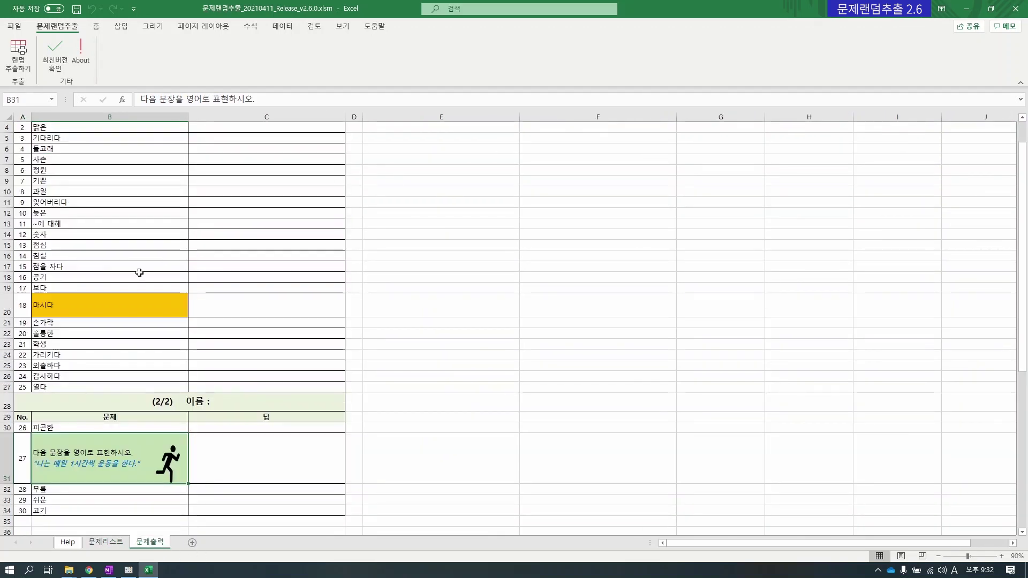
scroll(140, 268, up, 2)
Extract 30 questions without keeping the original formatting, review the output and return to the 문제리스트 sheet.
click(18, 53)
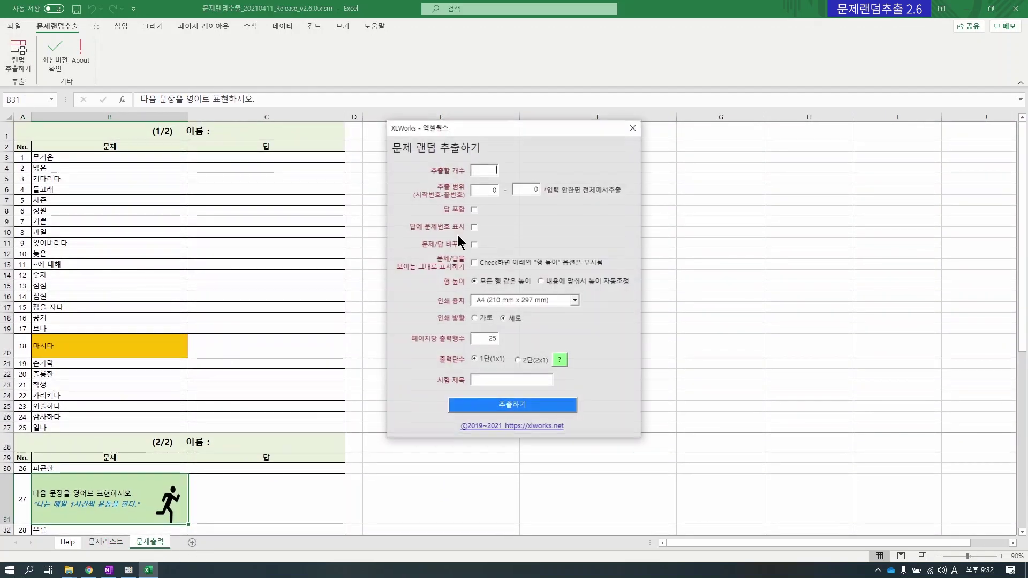
text(30)
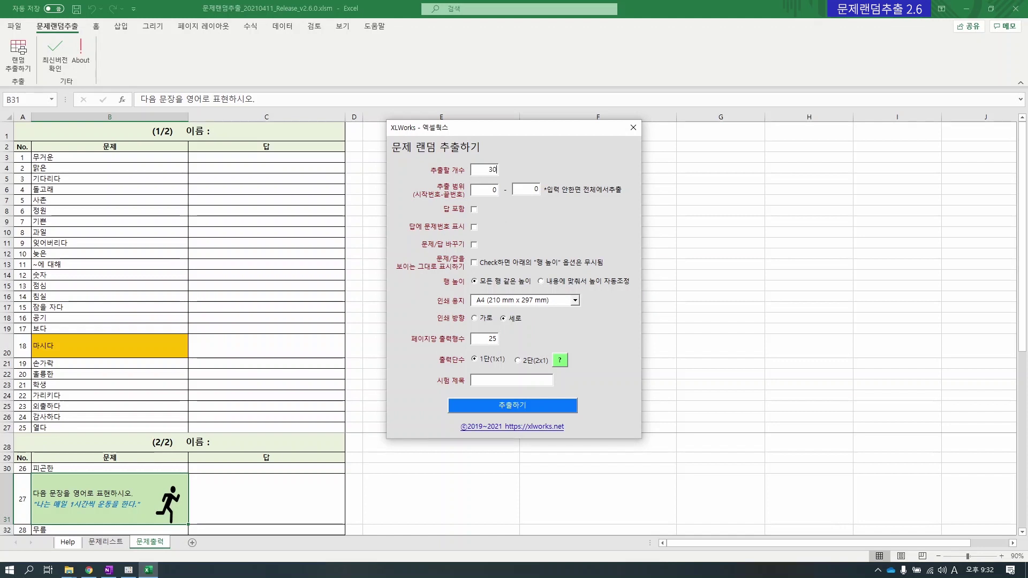
click(526, 406)
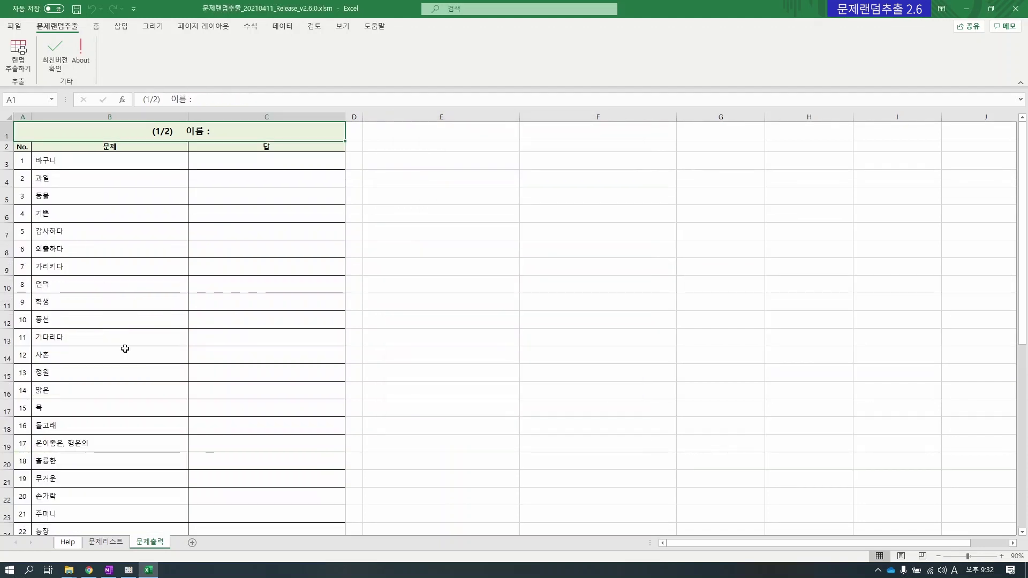
scroll(155, 399, down, 3)
scroll(158, 399, down, 3)
scroll(165, 397, up, 6)
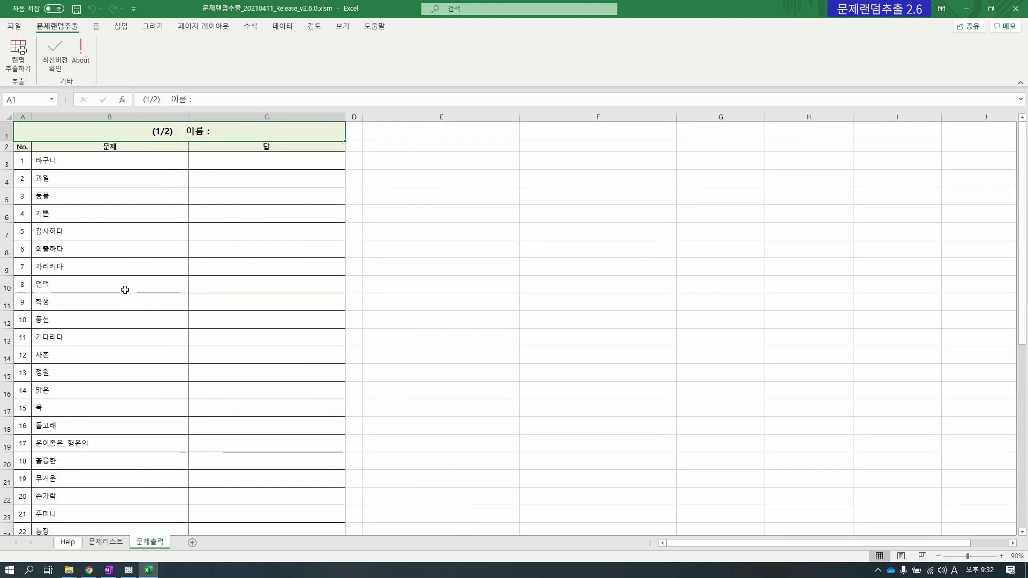
click(65, 234)
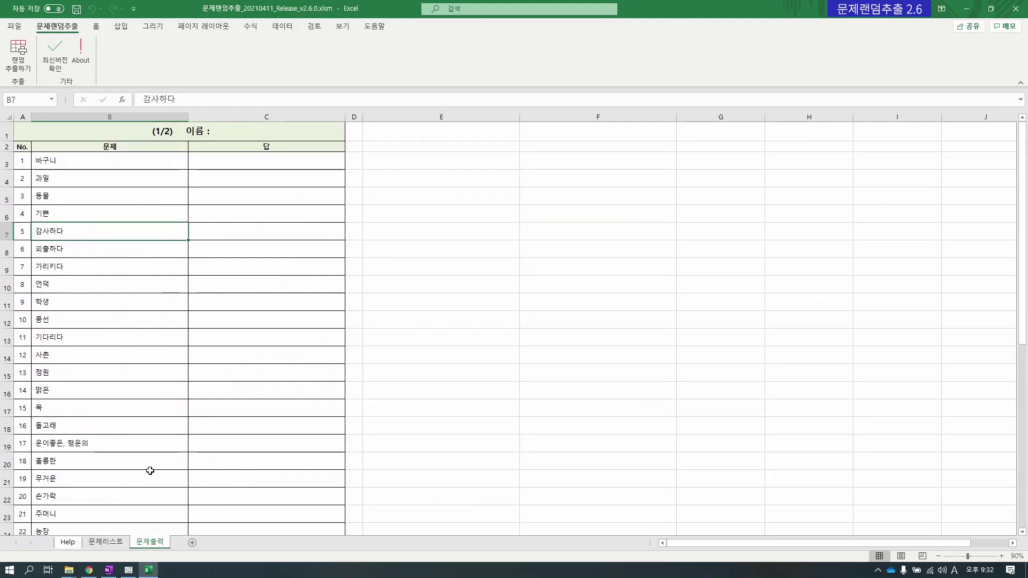
click(119, 544)
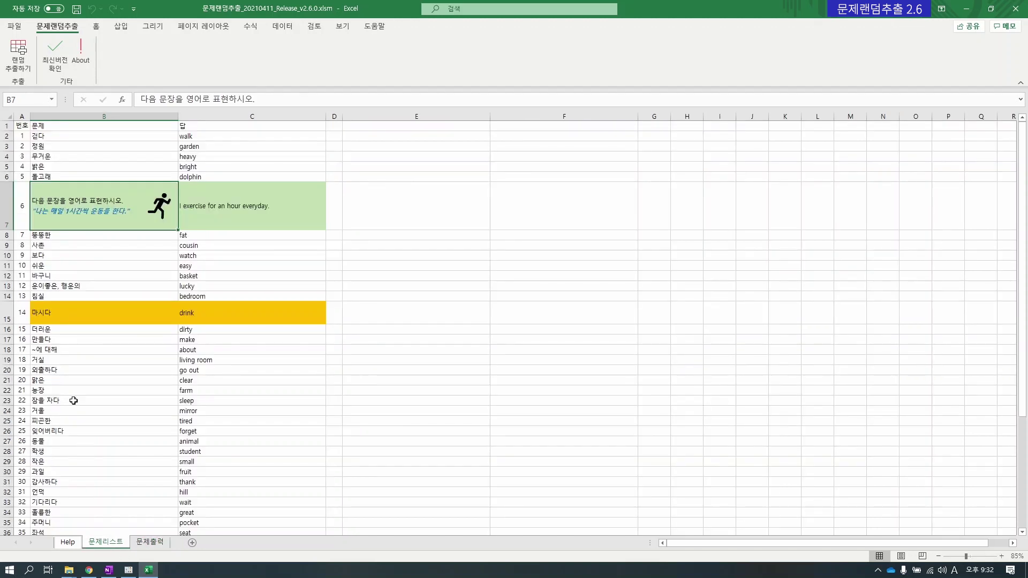
Extract 30 questions with the row height set to 모든 행 같은 높이, and check the rows on the 문제출력 sheet.
click(19, 52)
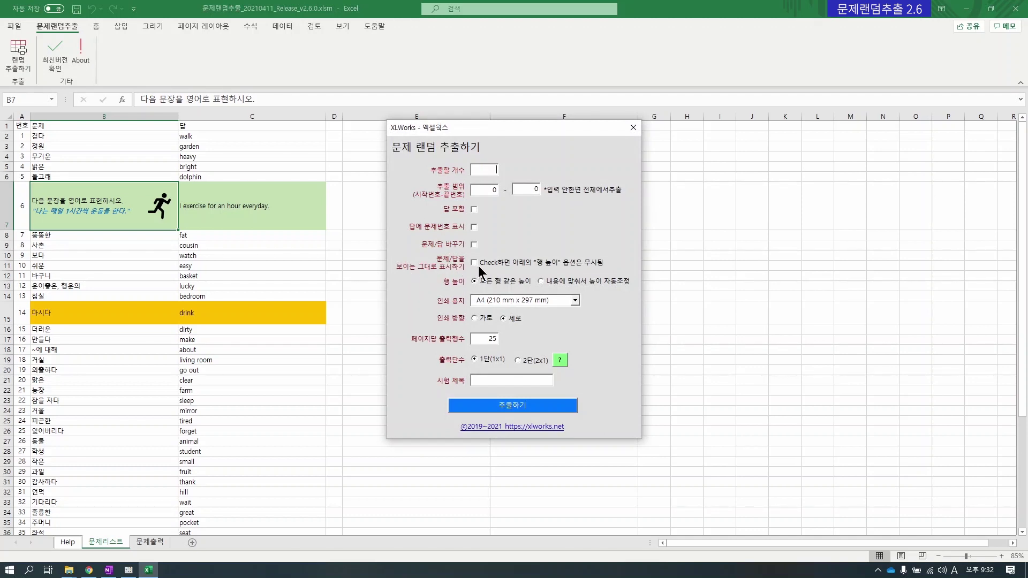
click(473, 263)
click(484, 169)
text(30)
click(482, 282)
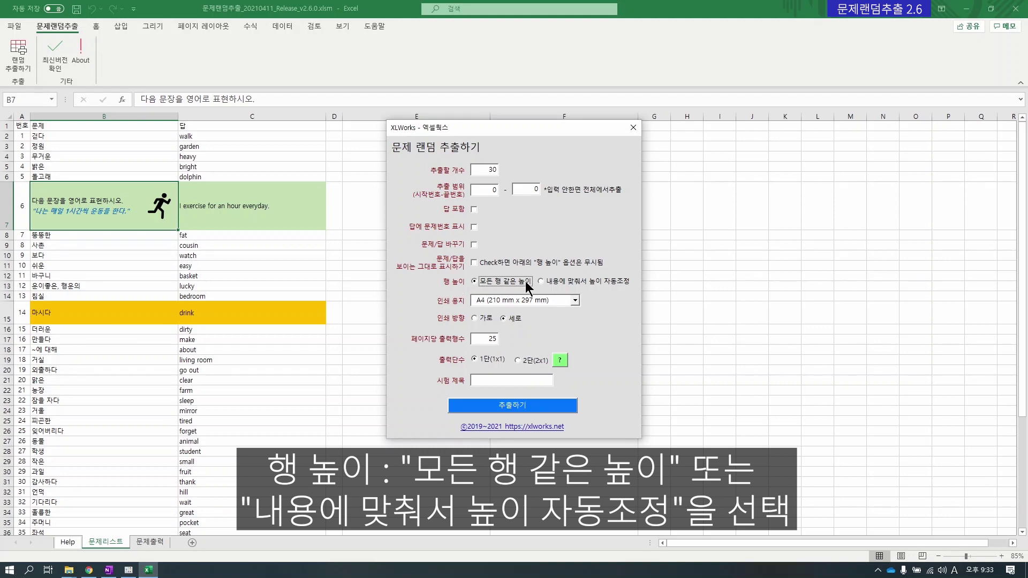
click(548, 282)
click(494, 282)
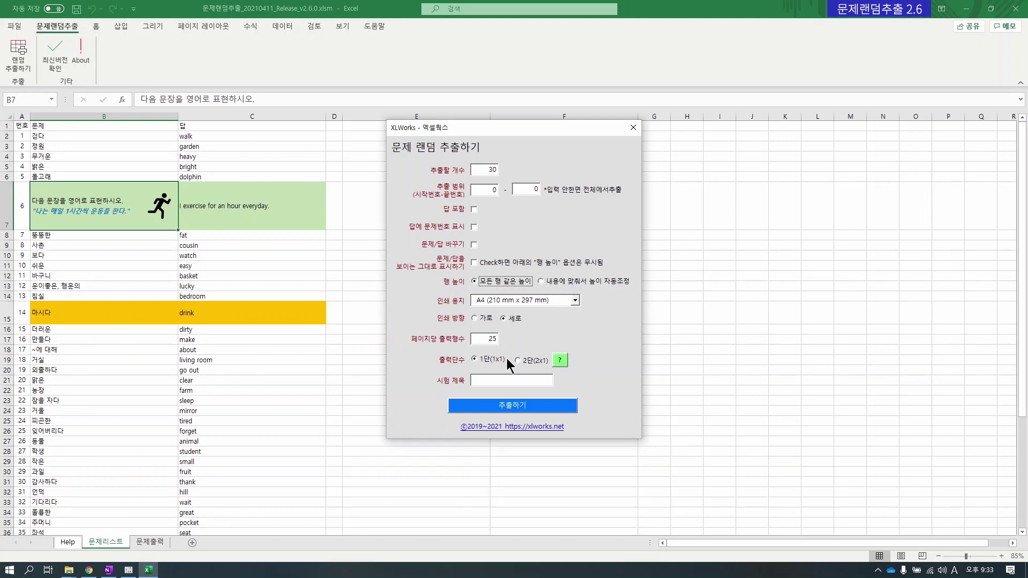
click(513, 406)
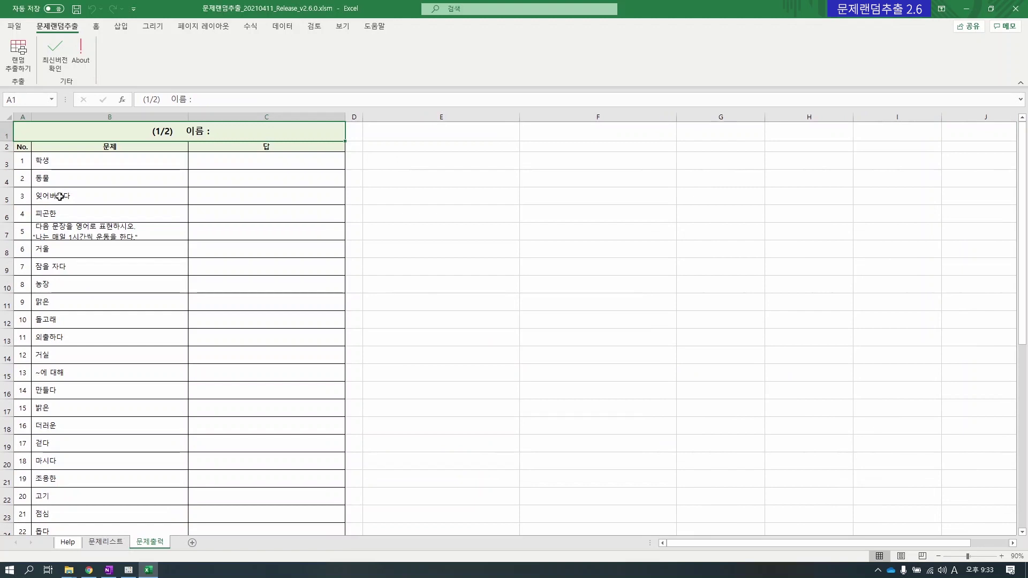
click(81, 238)
click(53, 321)
click(78, 393)
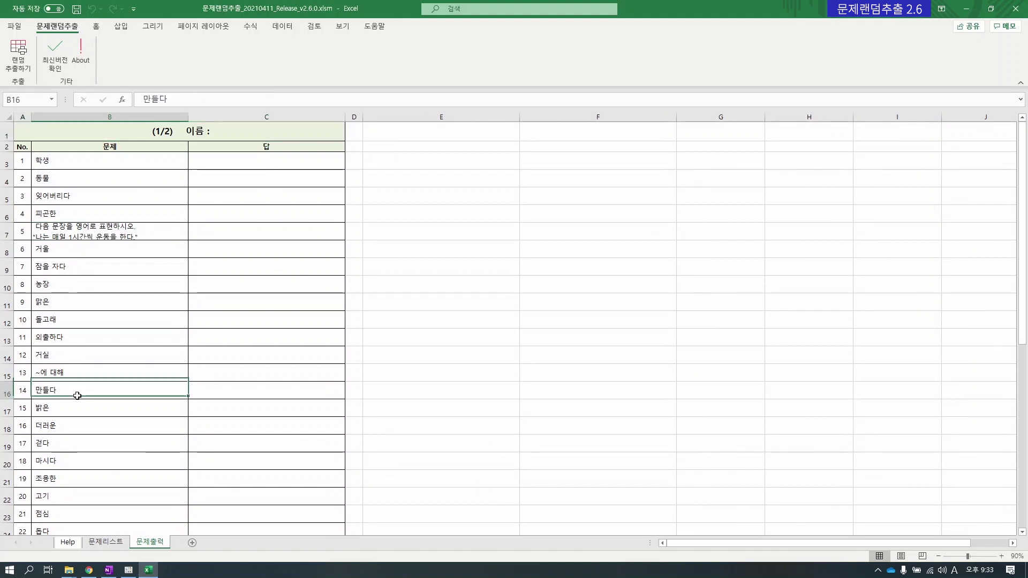
click(91, 461)
Extract 30 questions with the row height set to 내용에 맞춰서 높이 자동조정, and check the two-line question's row.
click(24, 67)
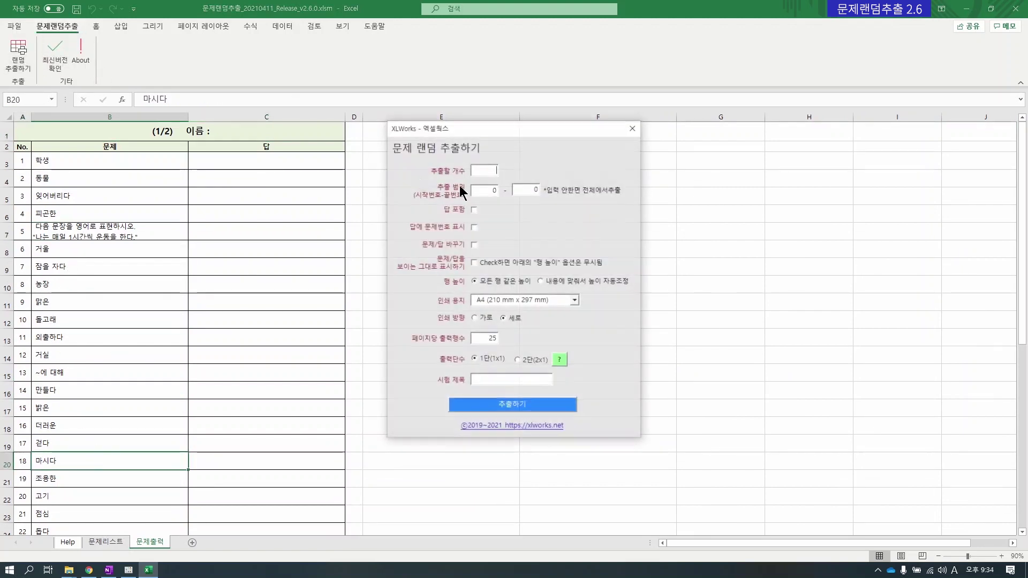
text(30)
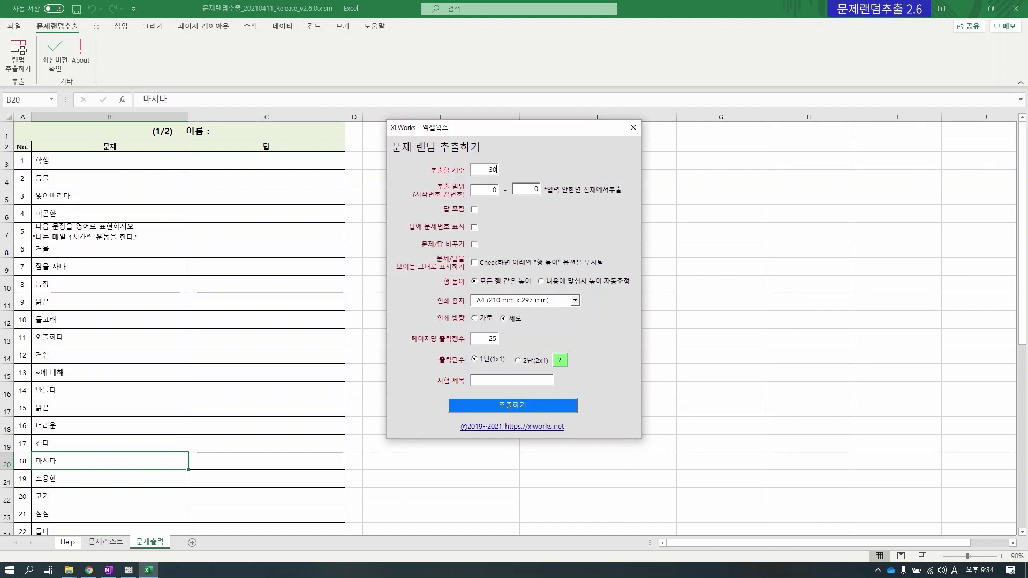
click(558, 280)
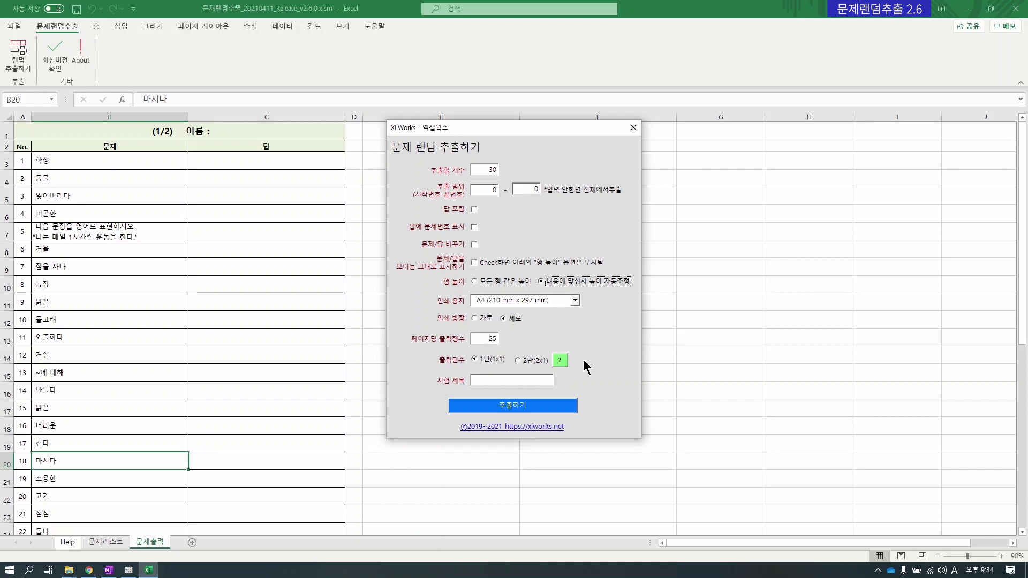
click(516, 407)
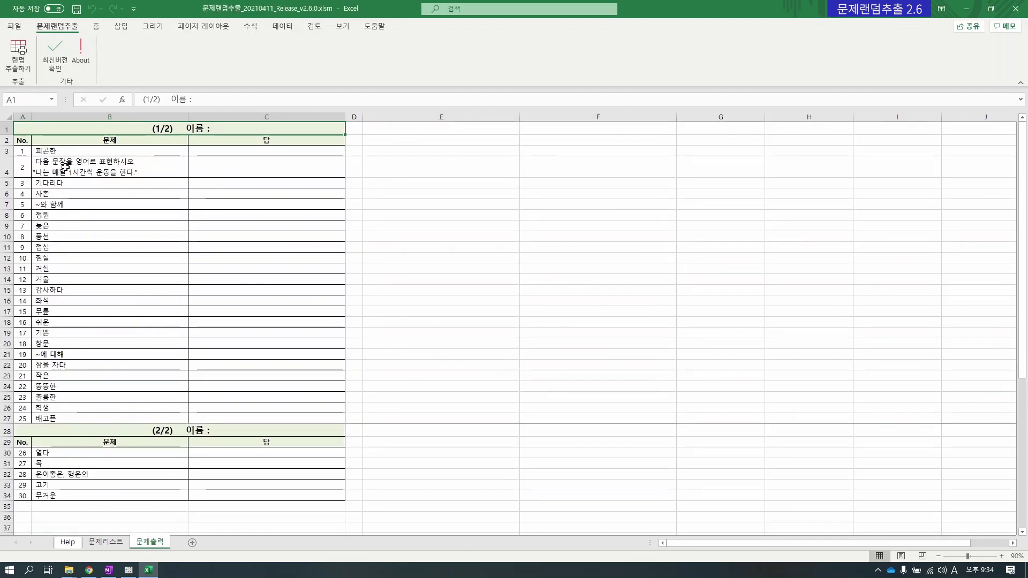
click(135, 173)
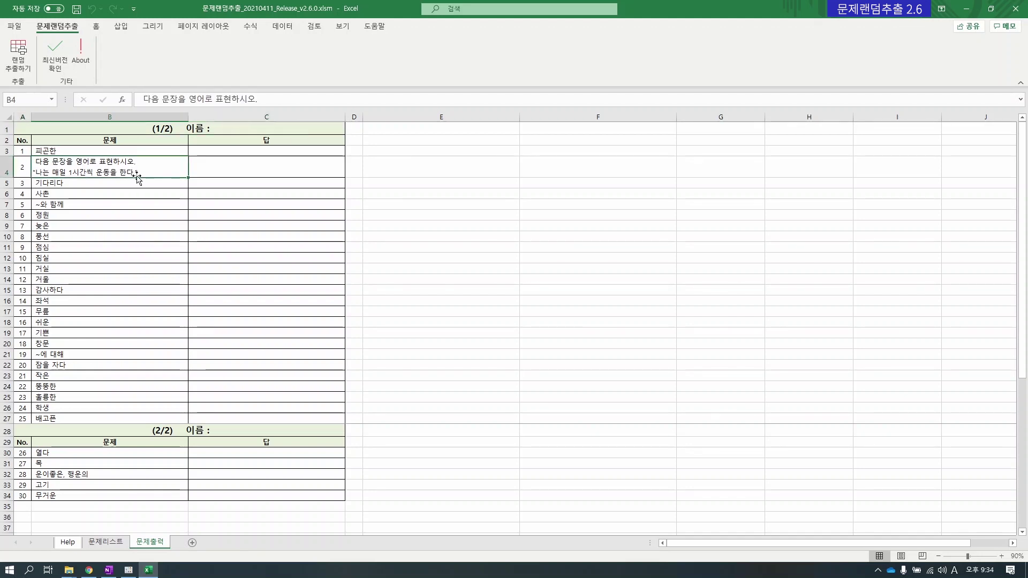
click(64, 227)
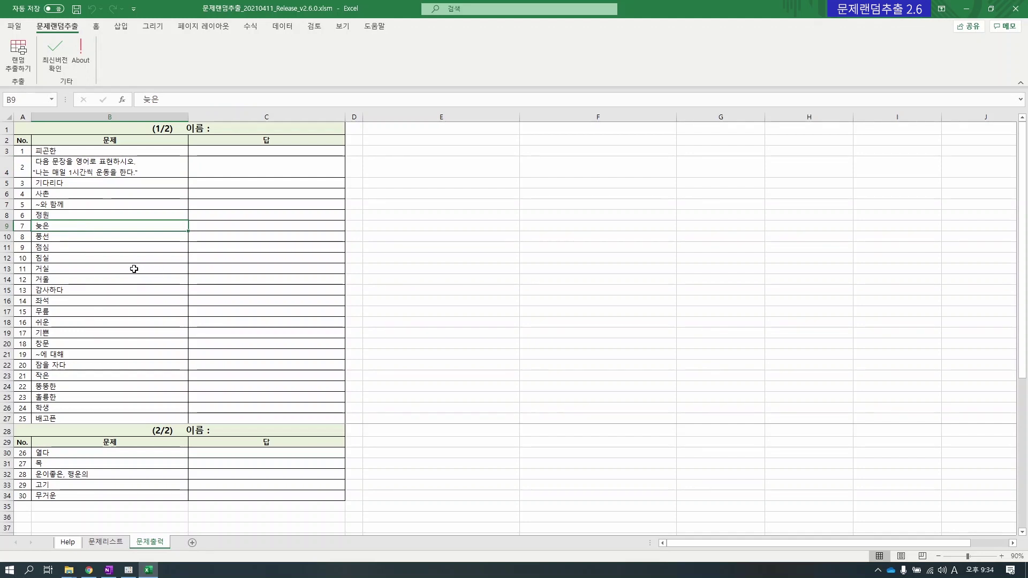
Open the random question extraction form, review the 인쇄 용지 sizes, try the 가로 print orientation and set it back to 세로.
click(24, 67)
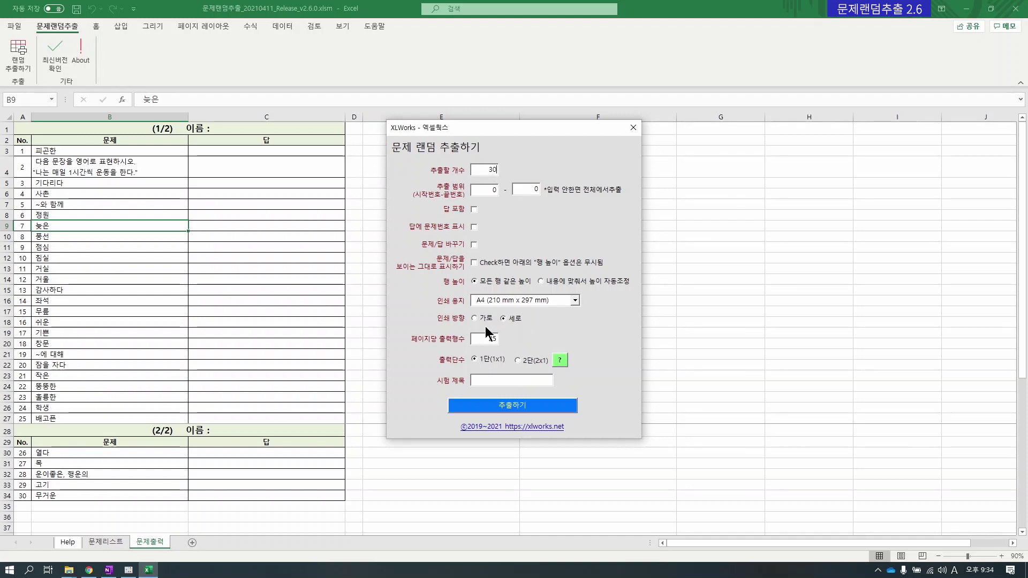
click(510, 301)
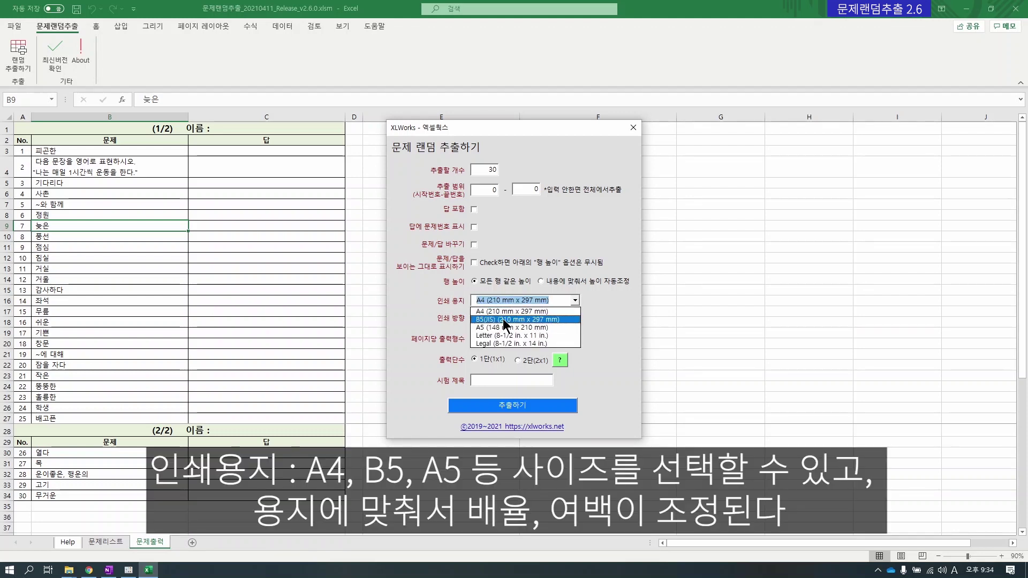
click(596, 316)
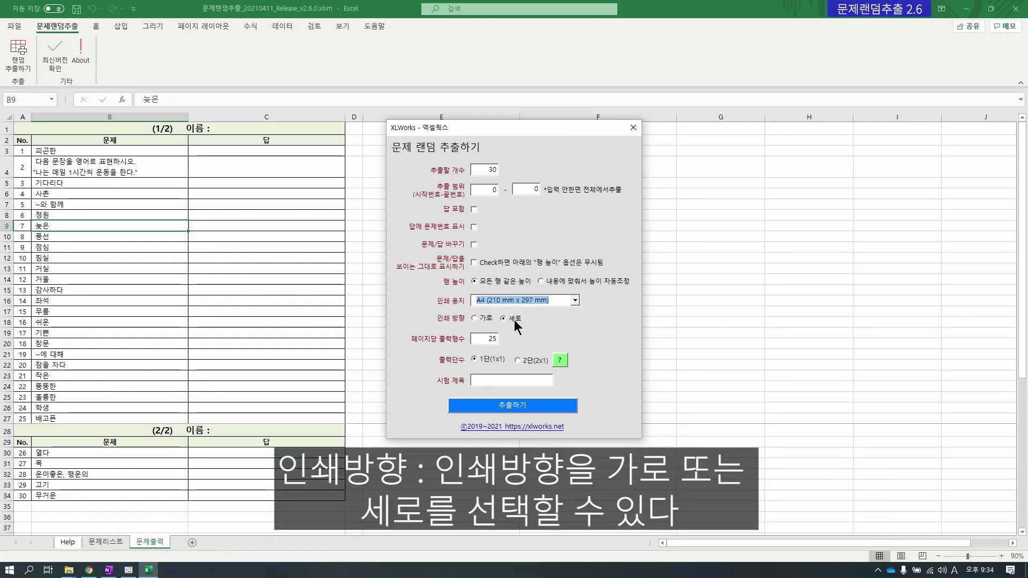
click(486, 319)
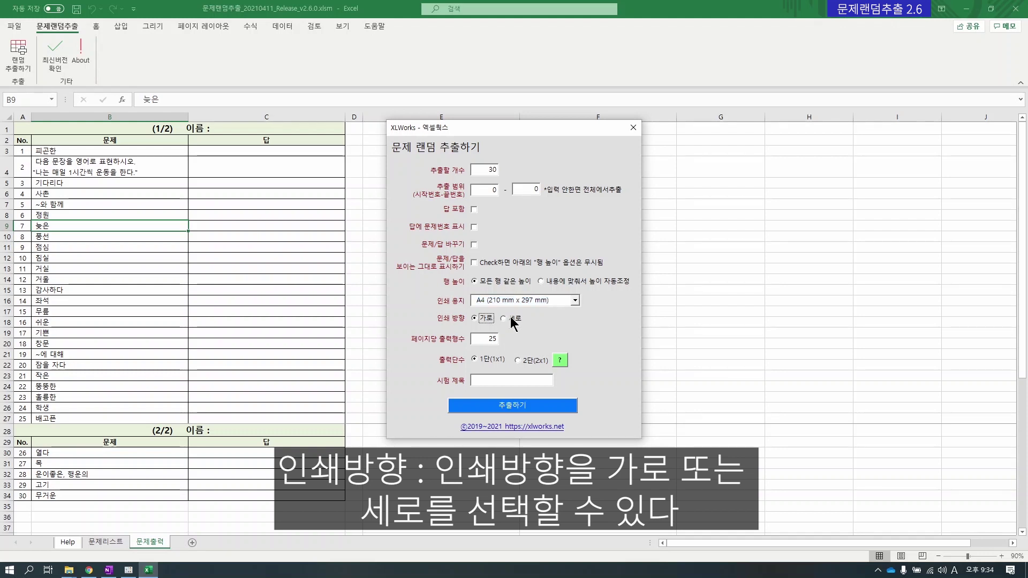
click(511, 318)
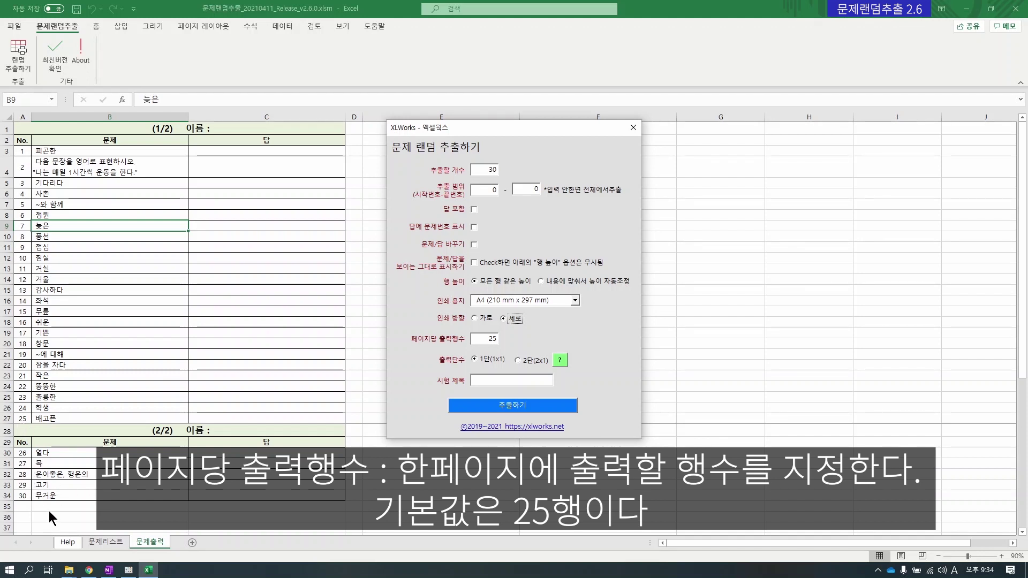
Set 페이지당 출력행수 to 20 and view the help illustrating the 1단 and 2단 output layouts.
click(480, 343)
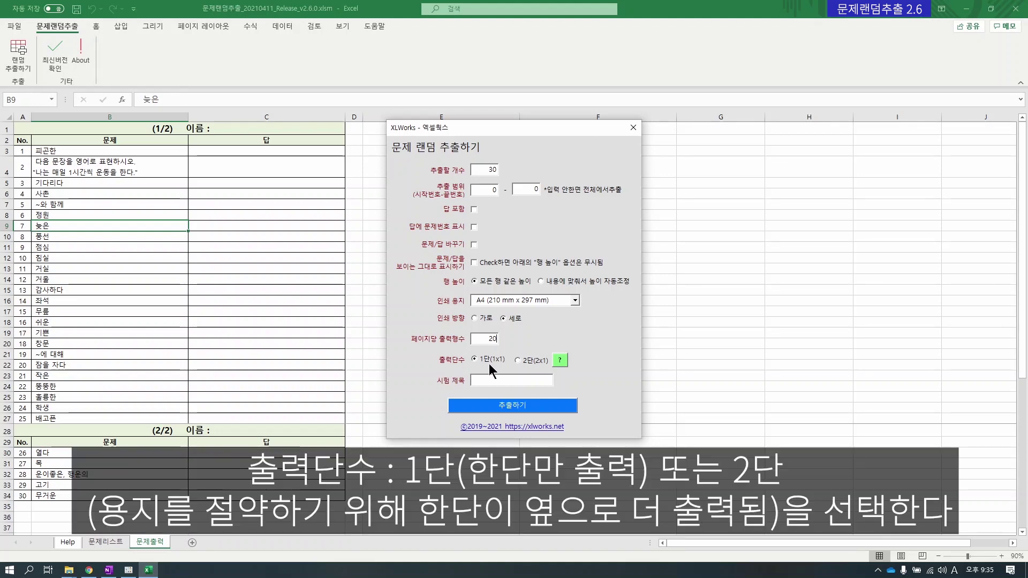
click(562, 362)
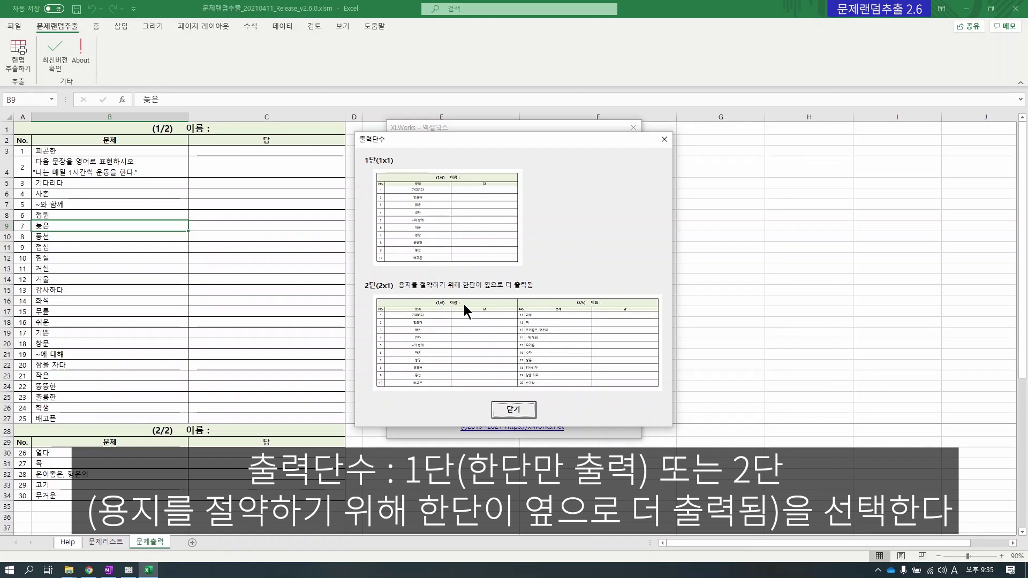
click(514, 411)
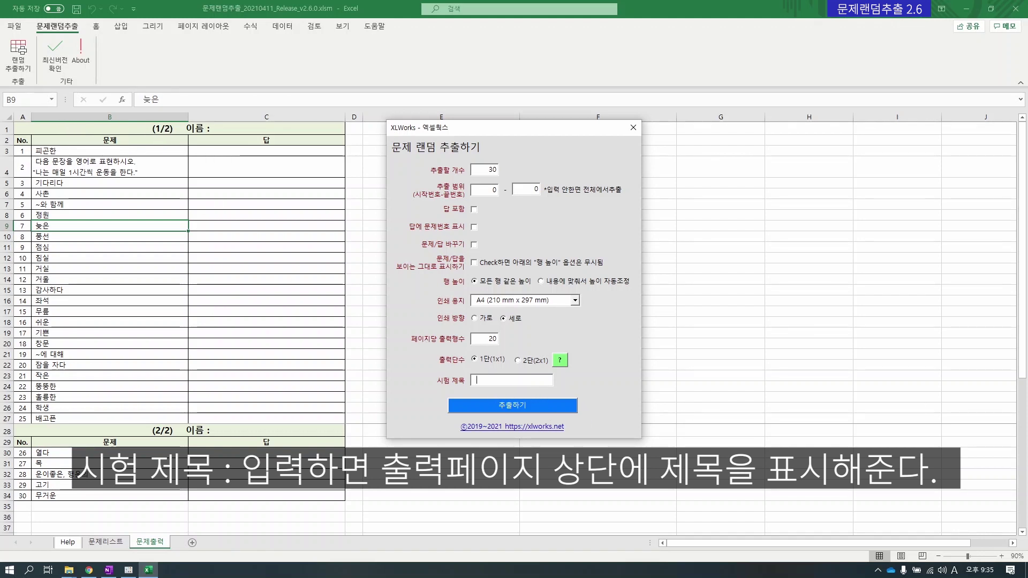
Enter 단어테스트 as the 시험 제목, extract the 30 questions and review the pages on the 문제출력 sheet.
key(Hangul)
text(어테스트)
click(531, 406)
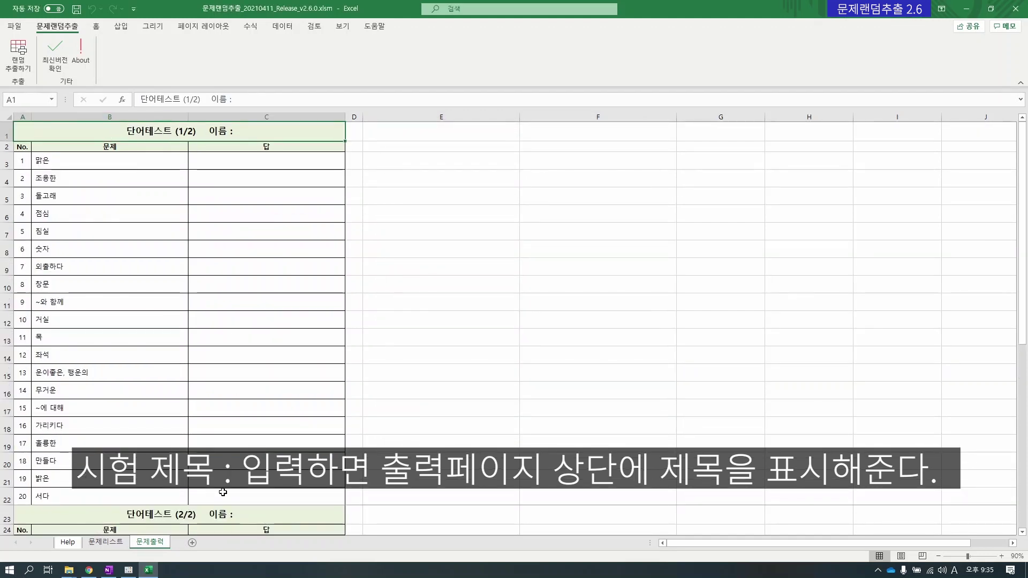
scroll(223, 492, down, 2)
scroll(220, 461, up, 2)
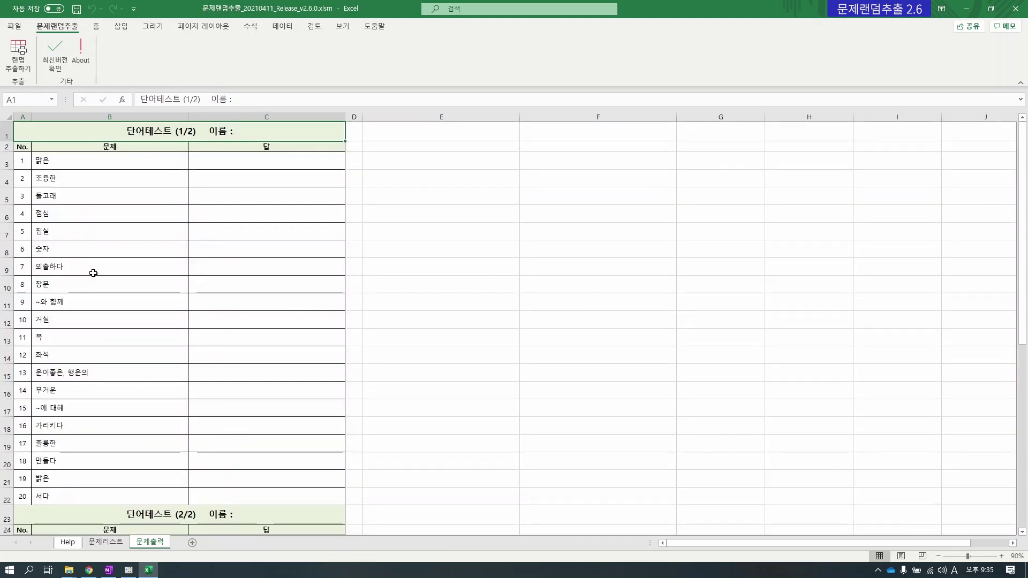
scroll(89, 269, down, 3)
scroll(94, 230, up, 3)
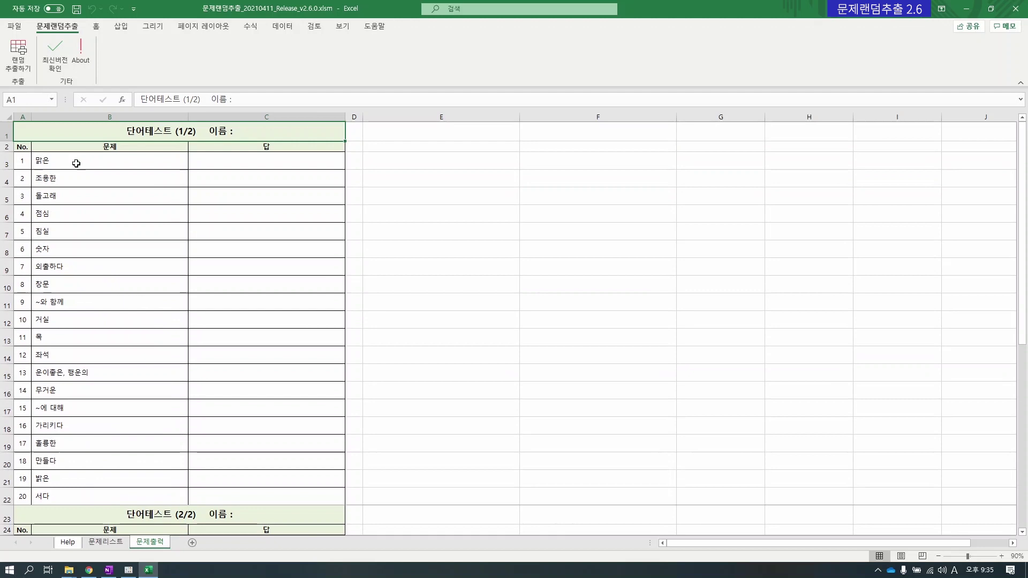
Preview both pages of the 단어테스트 sheet for printing and show the available printers.
click(13, 28)
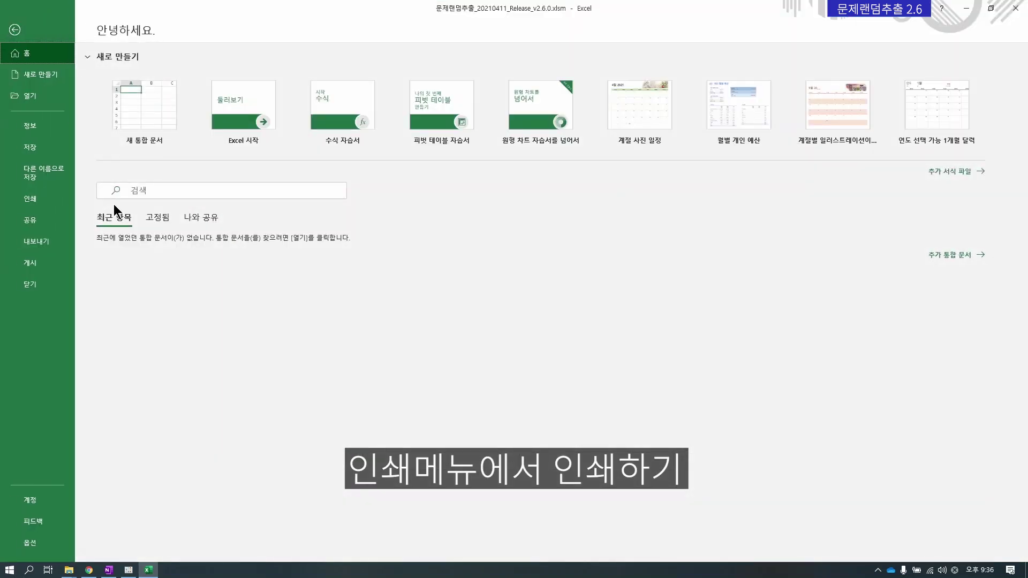
click(46, 204)
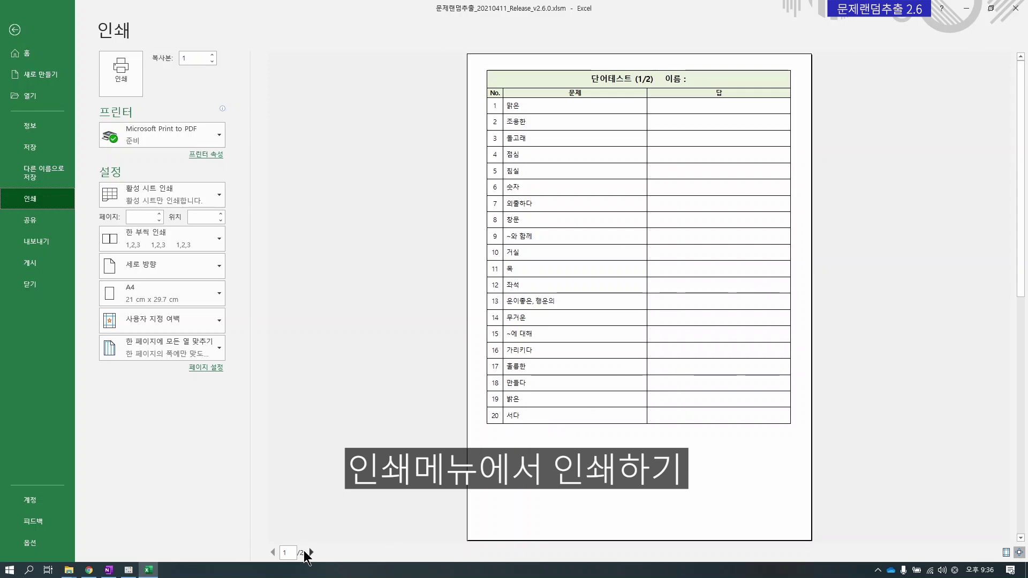
click(311, 552)
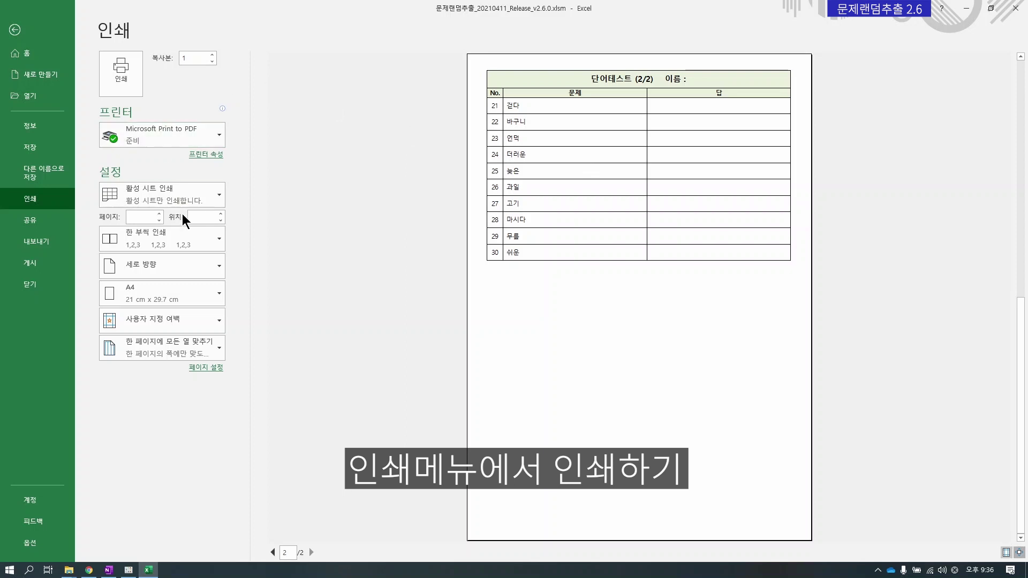
click(205, 136)
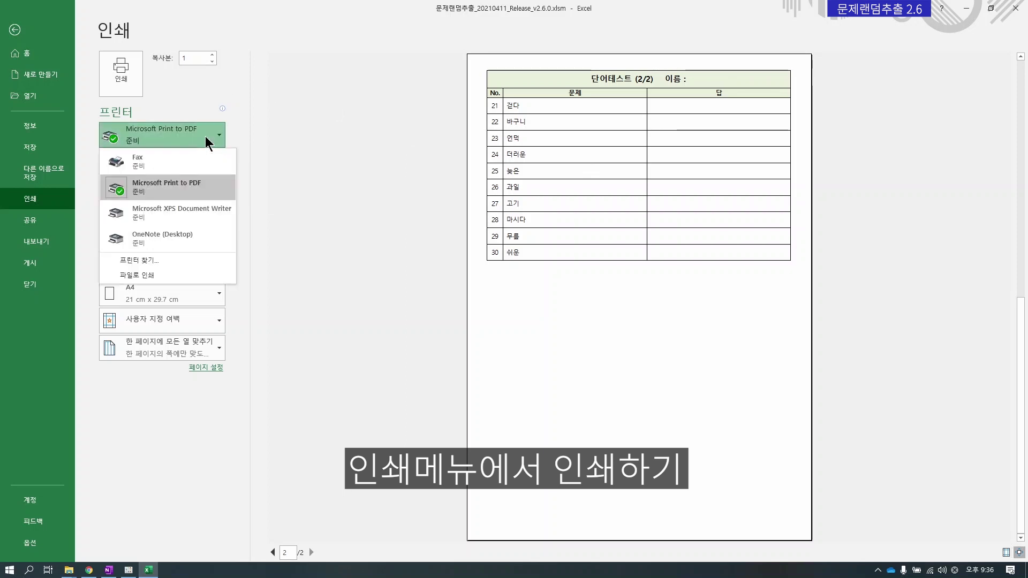